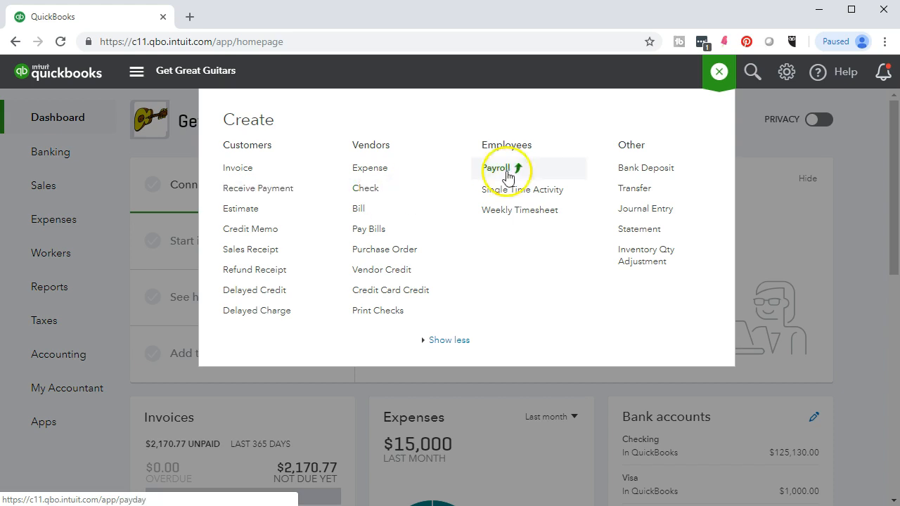
# Dismiss the list of new transaction types and open the Balance Sheet report from the favorite reports.
pyautogui.click(627, 179)
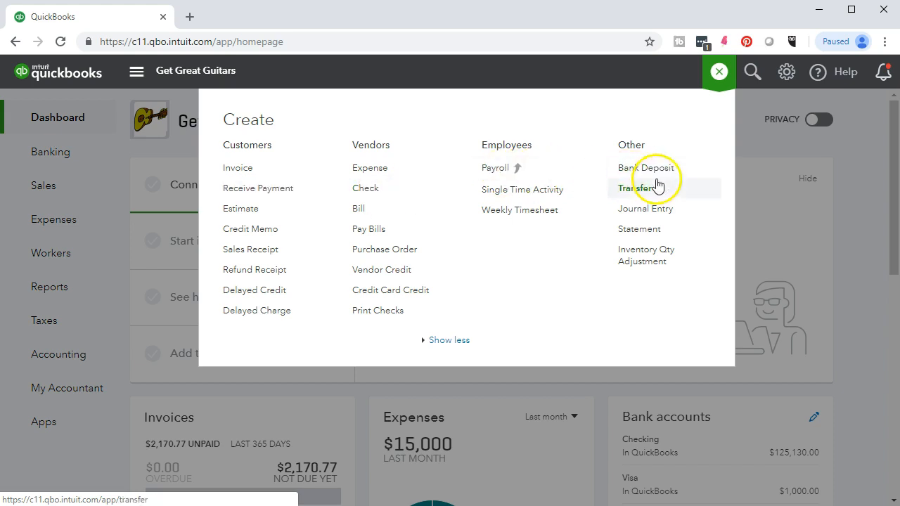
pyautogui.click(865, 234)
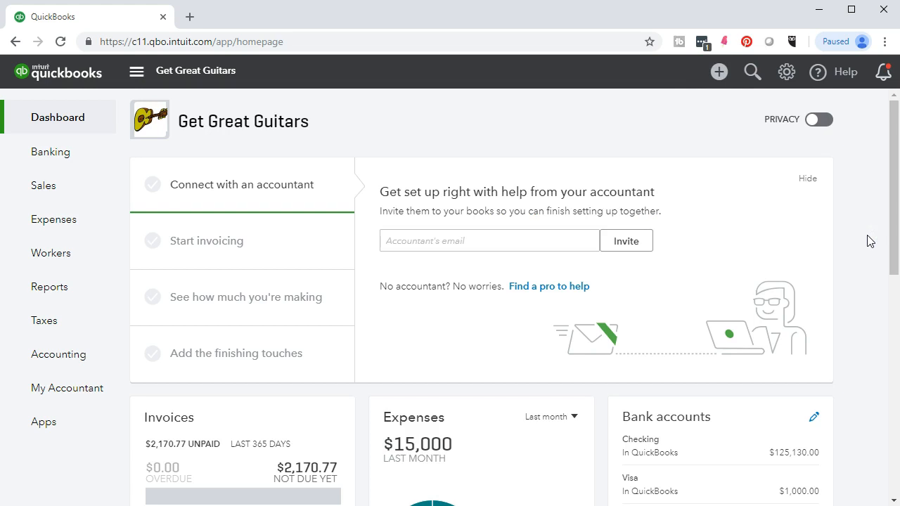
pyautogui.click(62, 297)
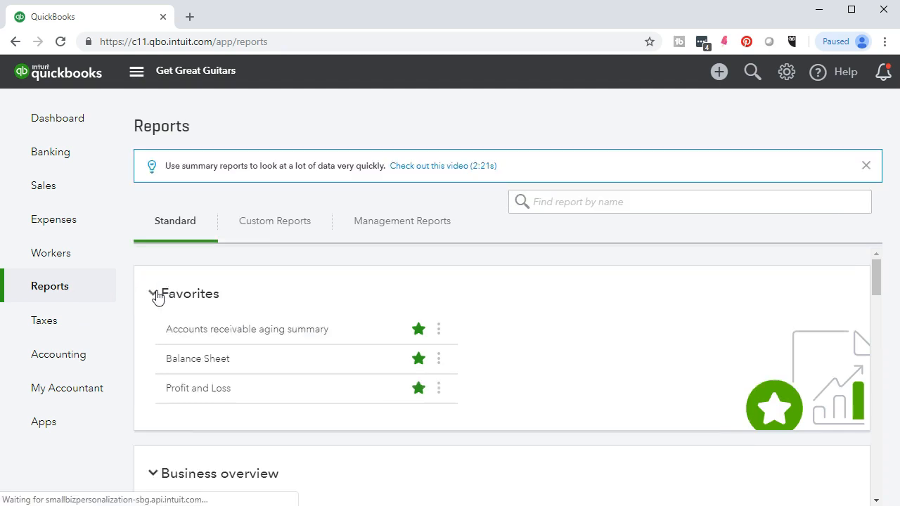
pyautogui.click(178, 360)
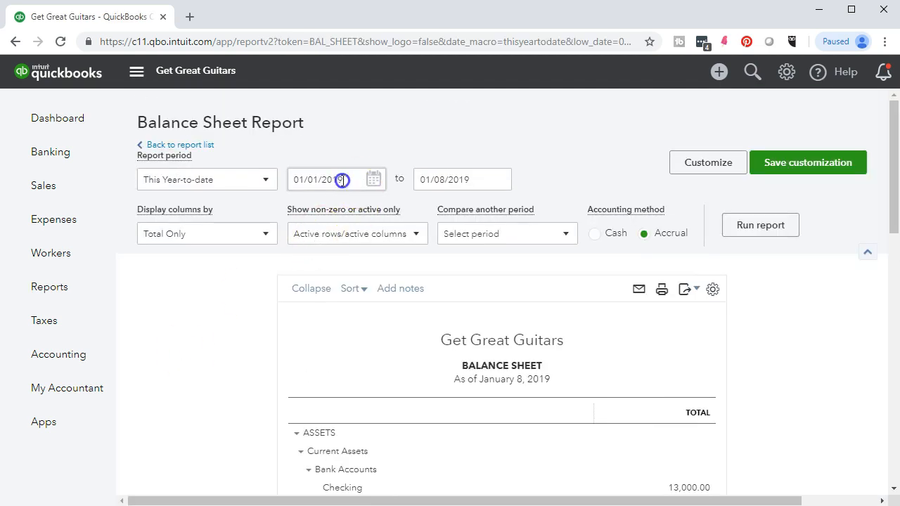
# Set the balance sheet's period to 01/01/2019 through 12/31/2019 and run the report.
pyautogui.click(341, 178)
pyautogui.write('01/01/2019')
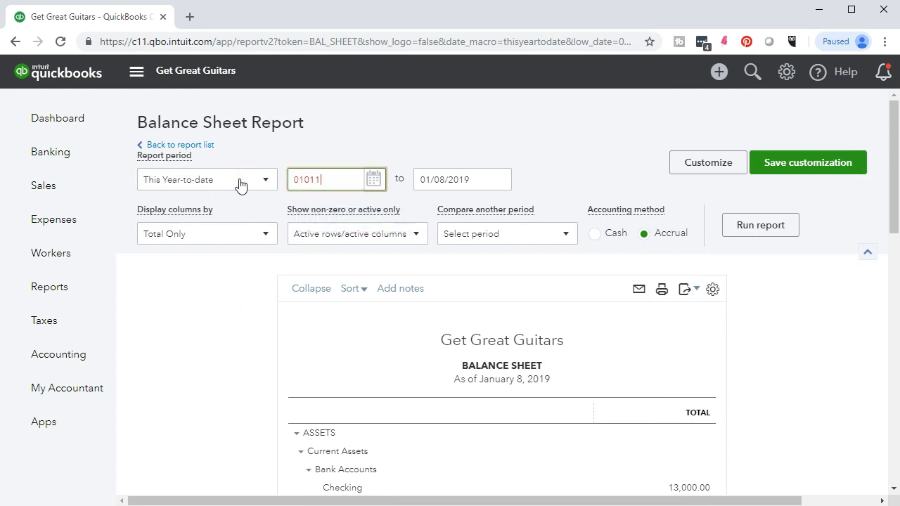
pyautogui.press('Tab')
pyautogui.write('12/31/2019')
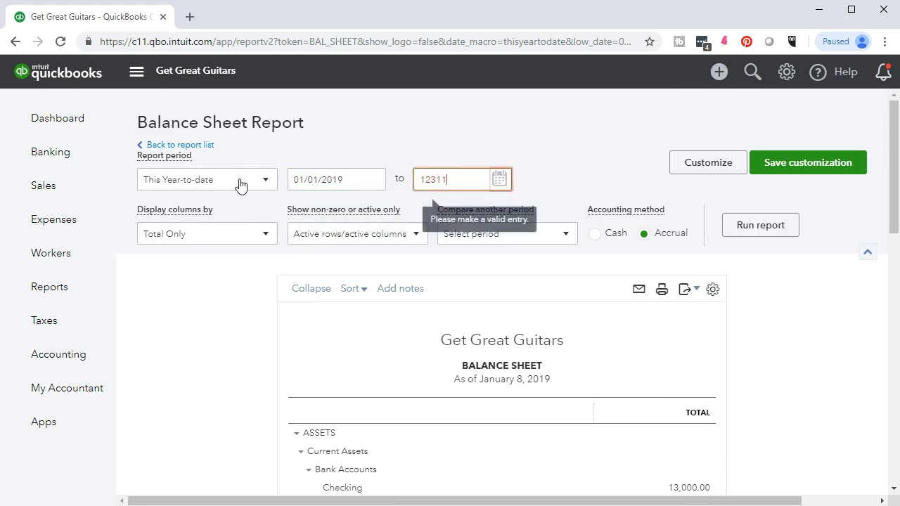
pyautogui.press('Tab')
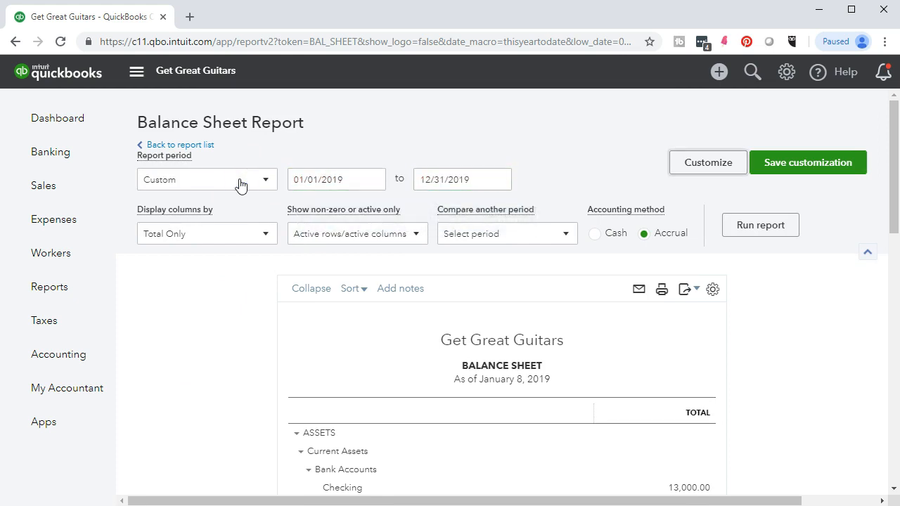
pyautogui.click(729, 235)
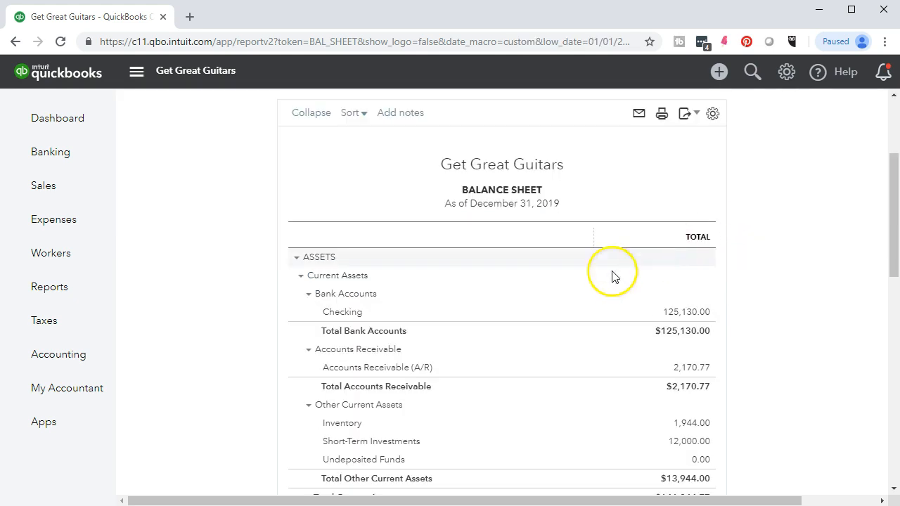
pyautogui.scroll(-1, 249, 376)
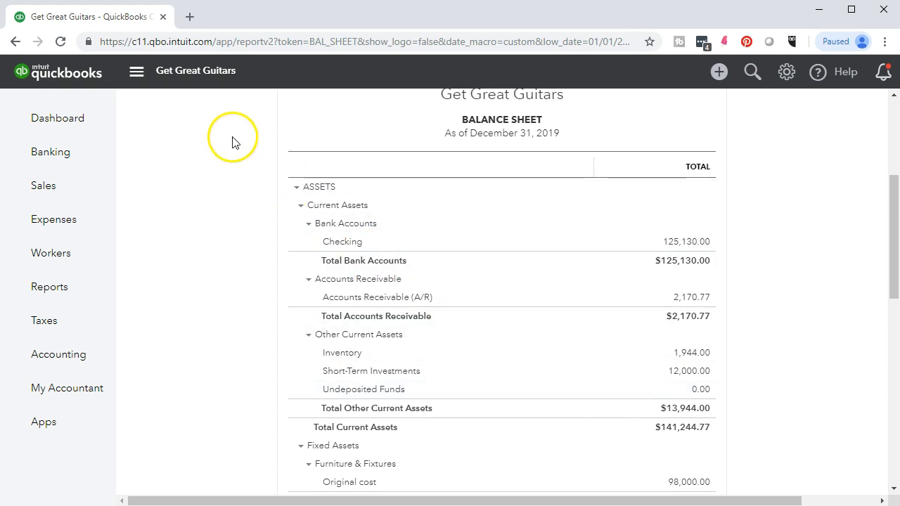
# Duplicate the balance sheet's browser tab and place the original tab after the copy.
pyautogui.rightClick(119, 22)
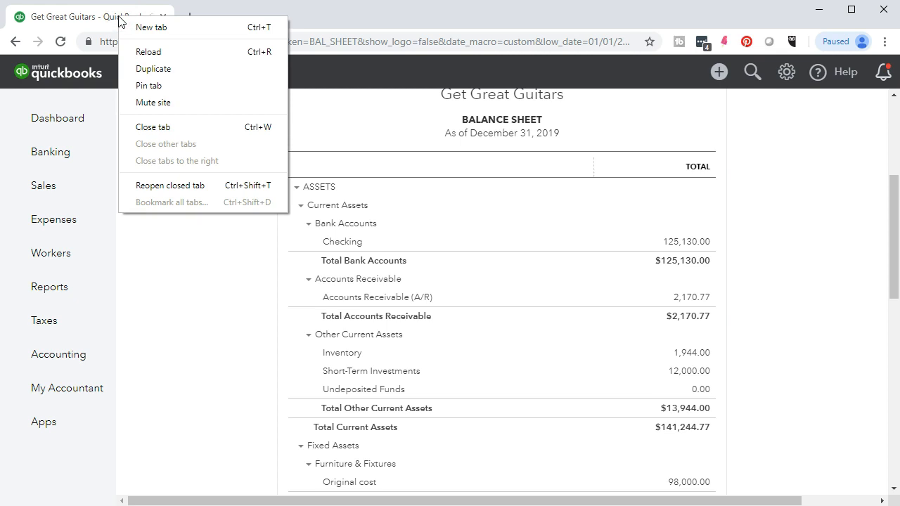
pyautogui.click(148, 69)
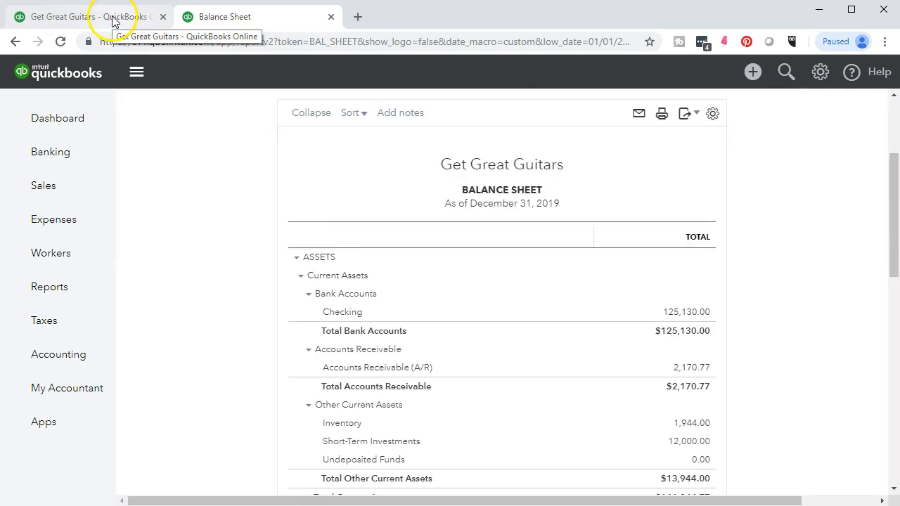
pyautogui.moveTo(116, 21); pyautogui.dragTo(257, 25)
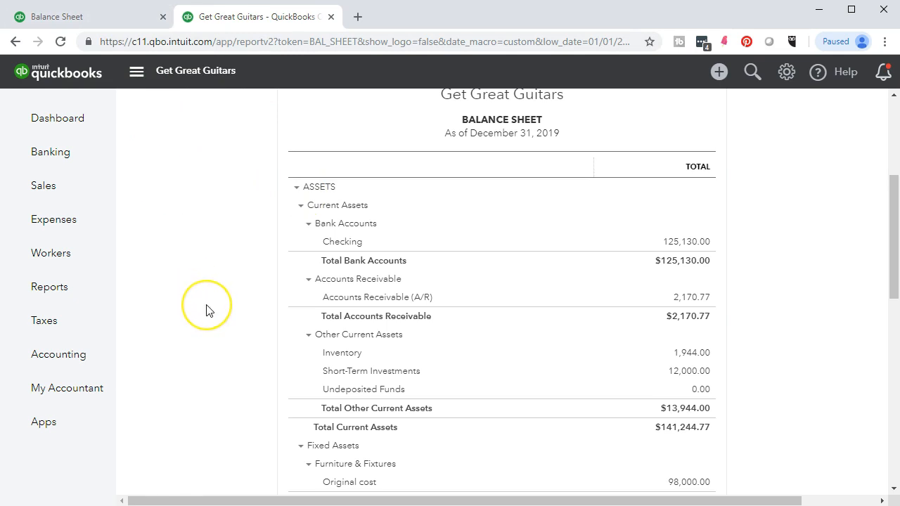
# Start a new Receive Payment transaction with Anderson Guitars as the customer.
pyautogui.scroll(3, 206, 310)
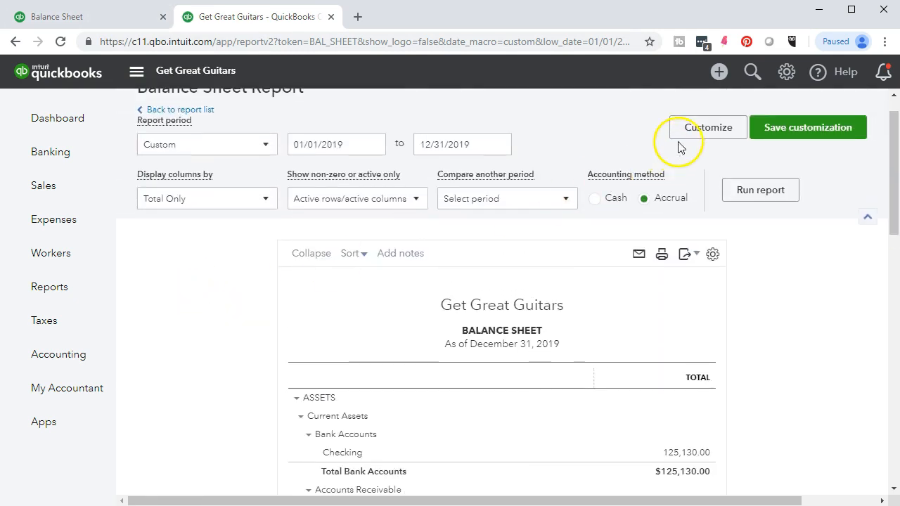
pyautogui.click(718, 72)
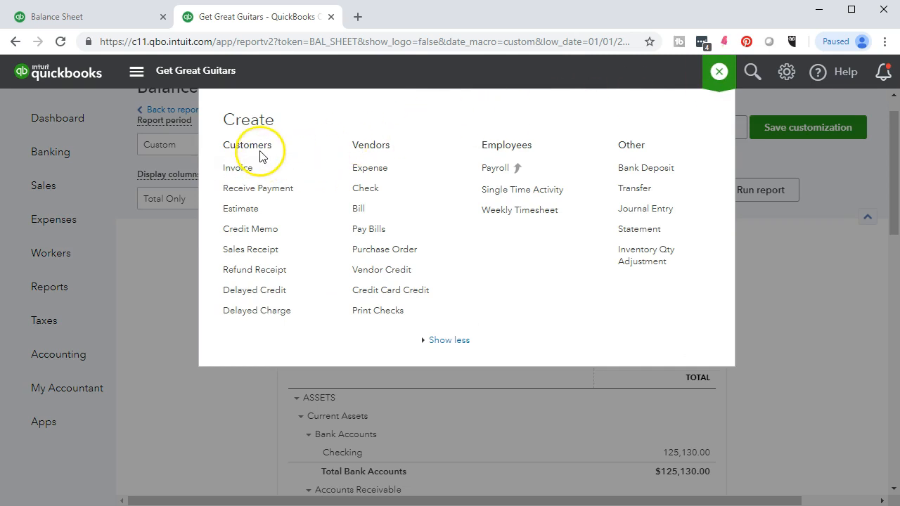
pyautogui.click(281, 196)
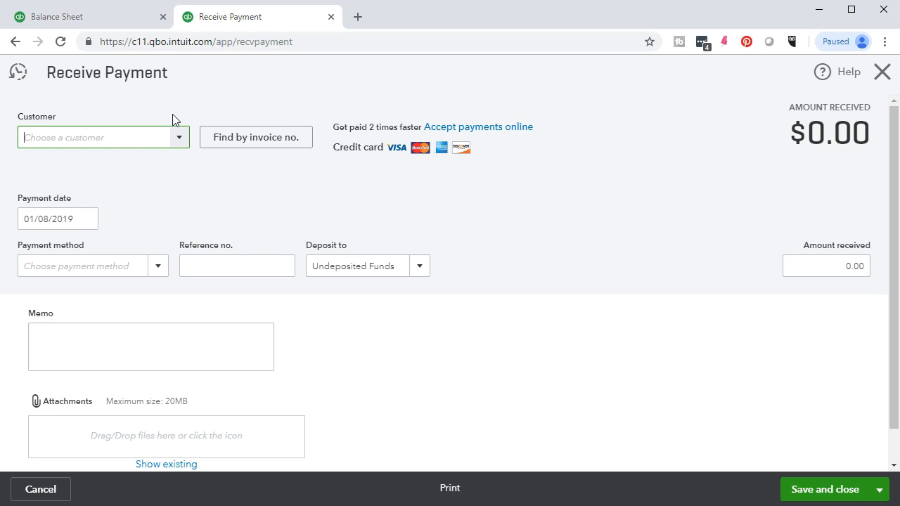
pyautogui.click(177, 139)
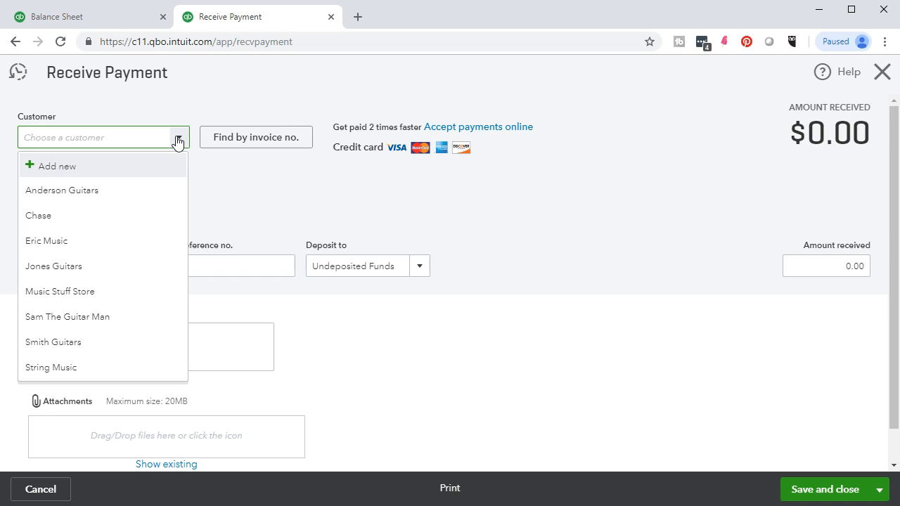
pyautogui.write('Anderson Guitars')
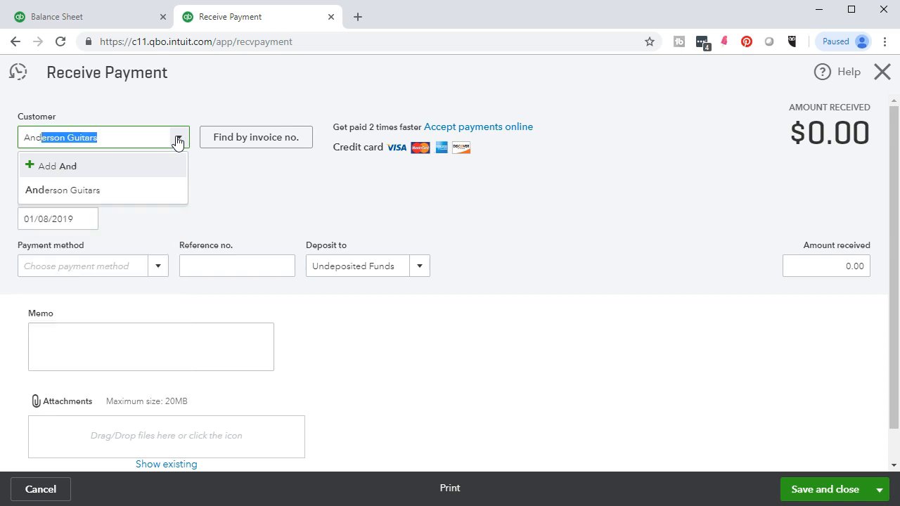
pyautogui.press('Tab')
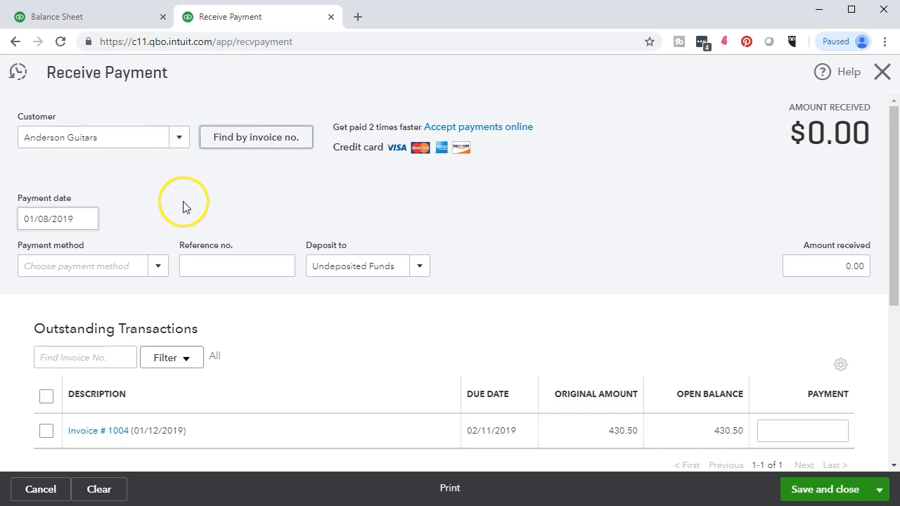
# Set the payment date to 01/28/2019 and the payment method to Check.
pyautogui.click(76, 221)
pyautogui.write('01')
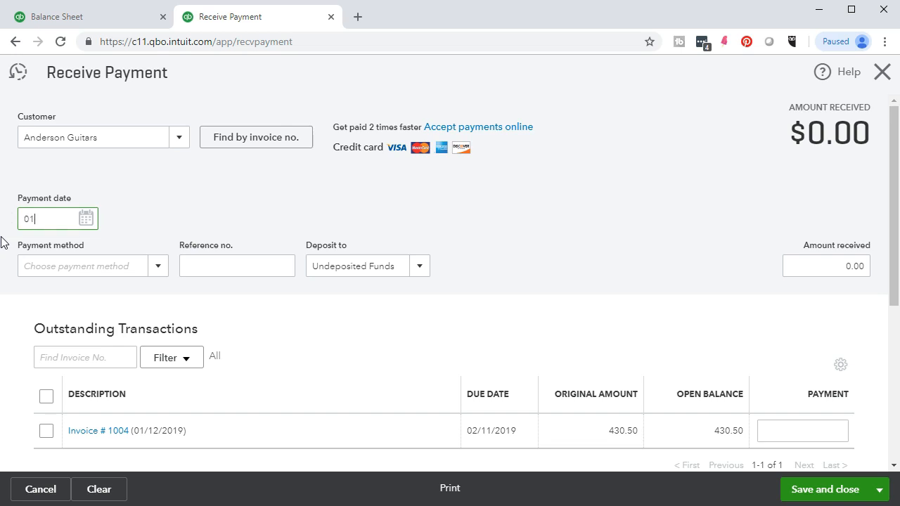
pyautogui.write('/28/2019')
pyautogui.press('Tab')
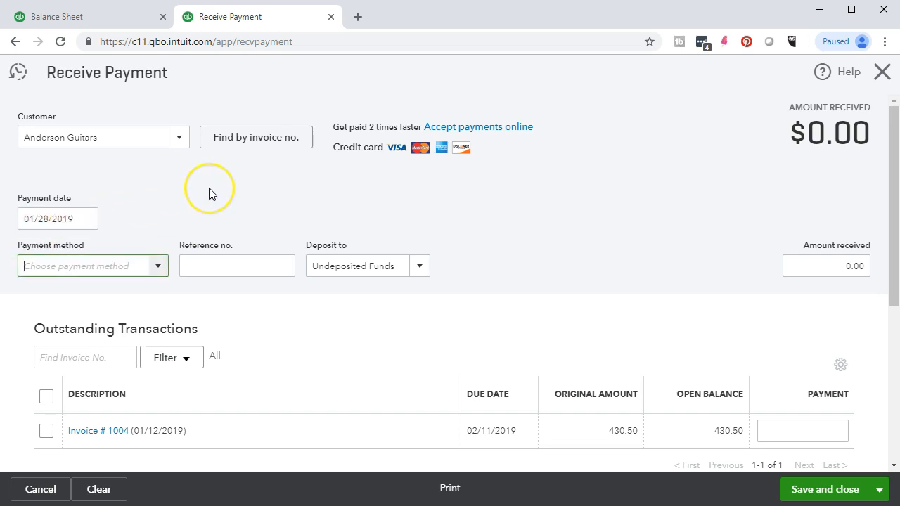
pyautogui.scroll(-1, 208, 190)
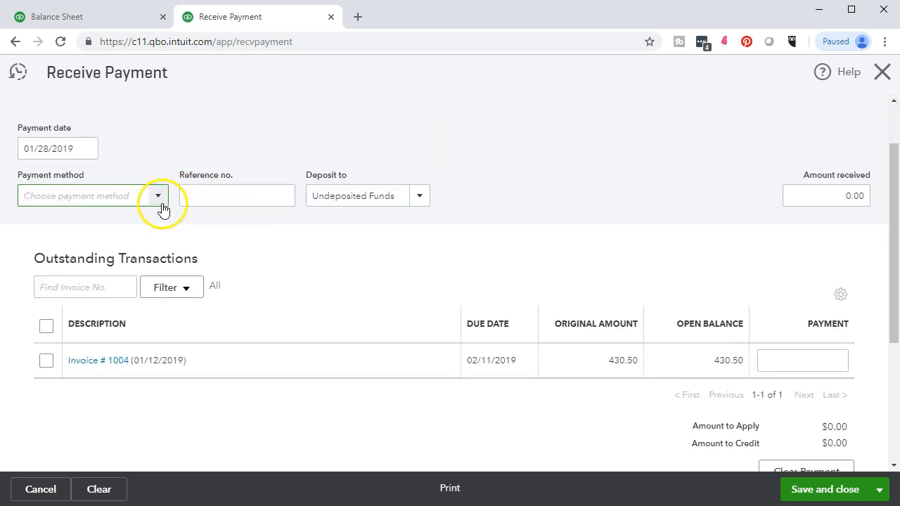
pyautogui.click(160, 206)
pyautogui.click(69, 271)
pyautogui.click(220, 195)
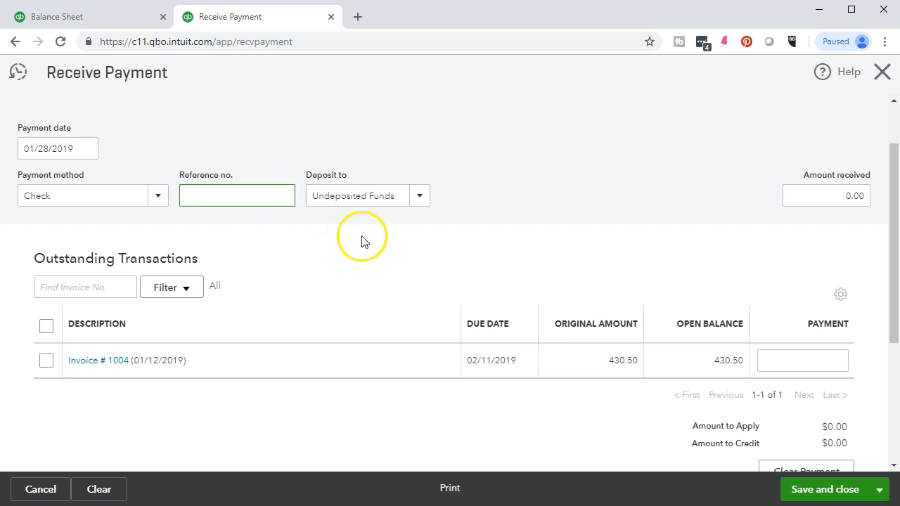
# Keep Undeposited Funds as the deposit account and select the outstanding 01/12/2019 invoice for full payment of 430.50.
pyautogui.click(421, 197)
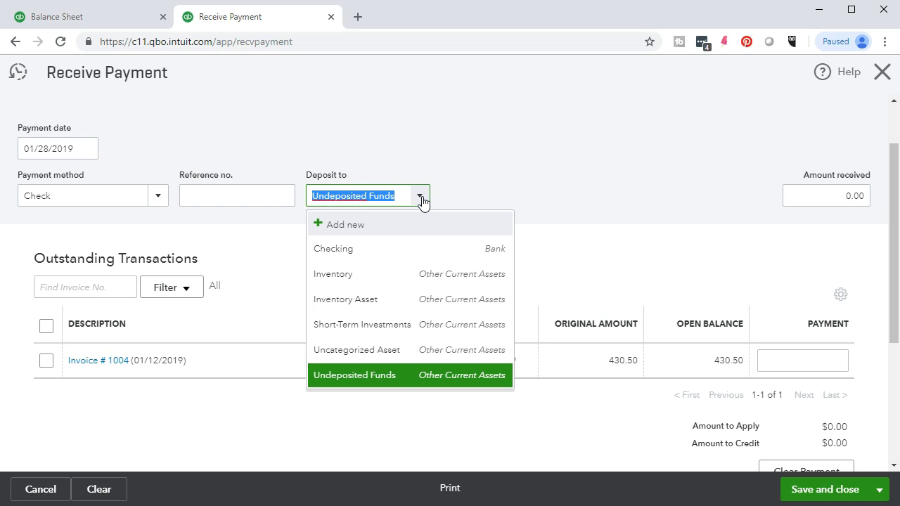
pyautogui.click(481, 182)
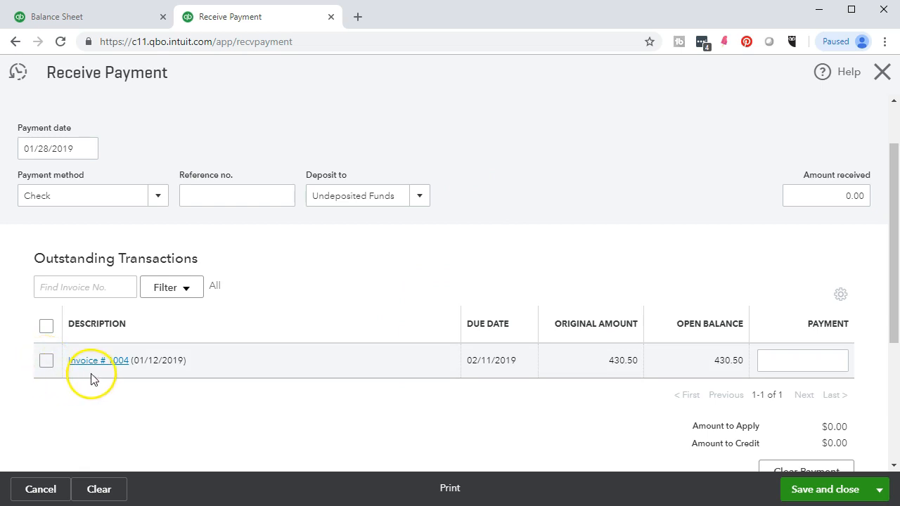
pyautogui.click(45, 364)
pyautogui.click(46, 361)
pyautogui.click(281, 407)
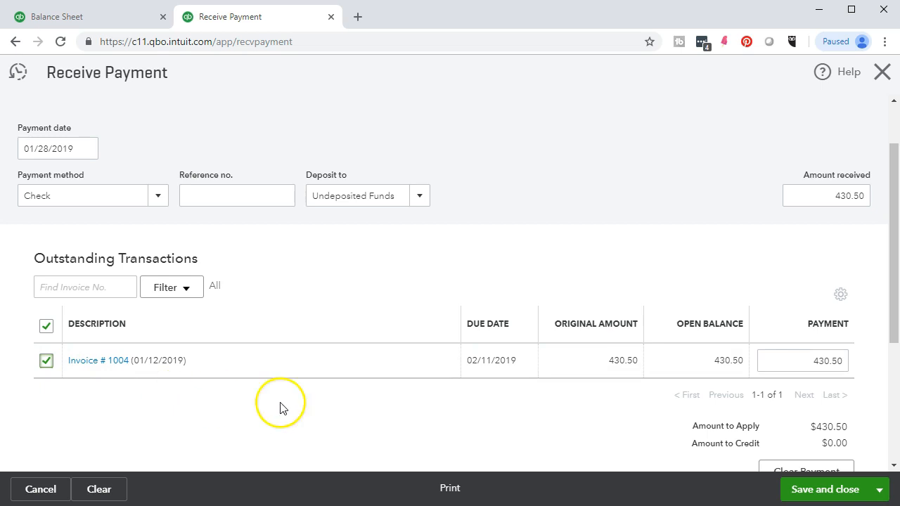
# Save the Anderson Guitars payment and start another new payment.
pyautogui.click(824, 222)
pyautogui.scroll(-1, 817, 220)
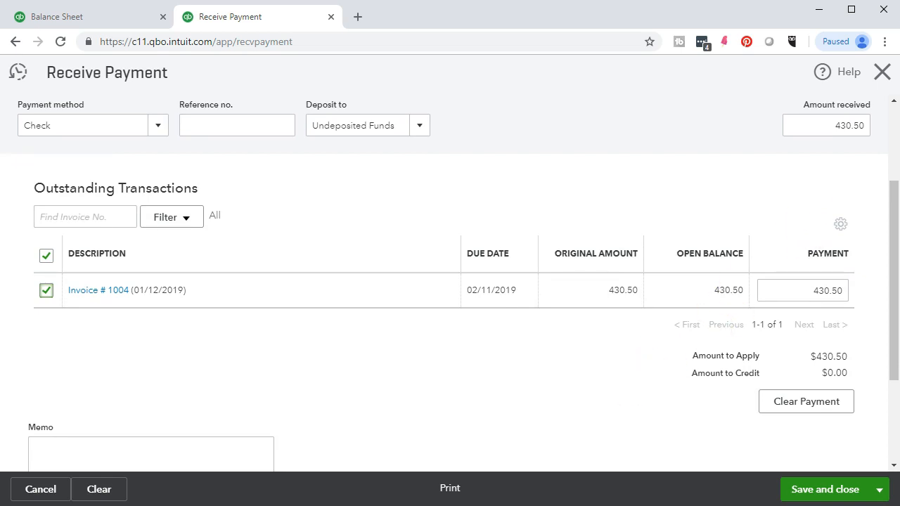
pyautogui.scroll(-2, 570, 370)
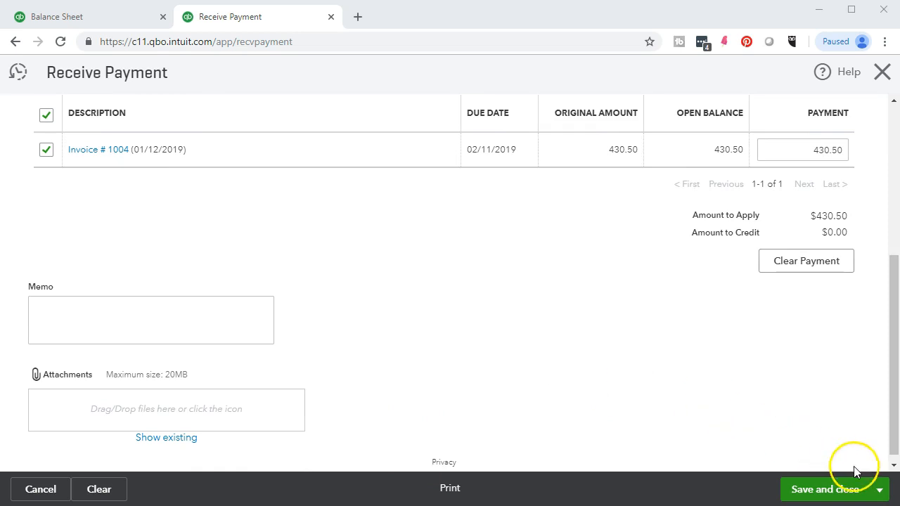
pyautogui.click(880, 494)
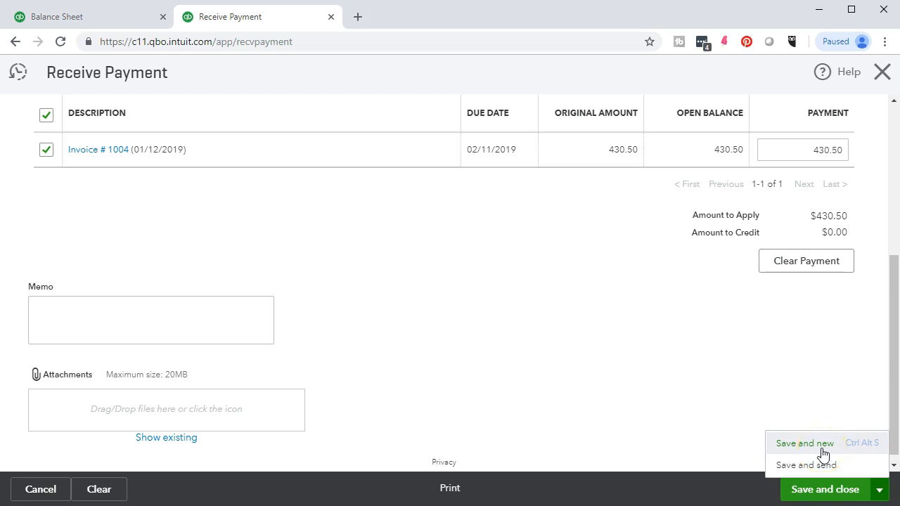
pyautogui.click(805, 443)
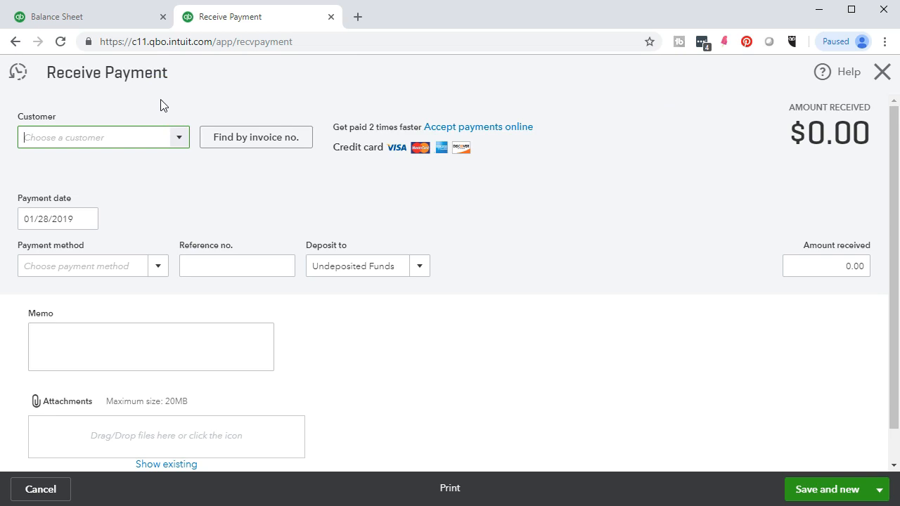
# Choose Eric Music as the customer for the new payment.
pyautogui.click(178, 138)
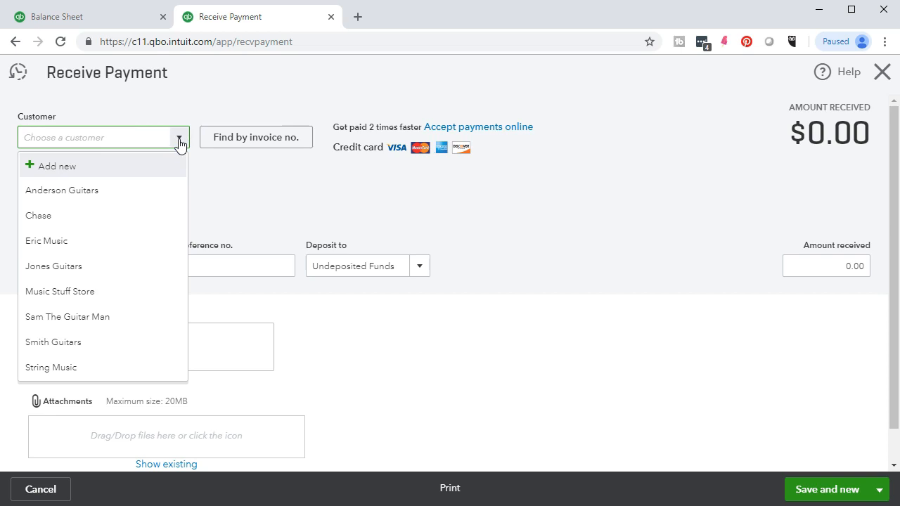
pyautogui.write('Eric Music')
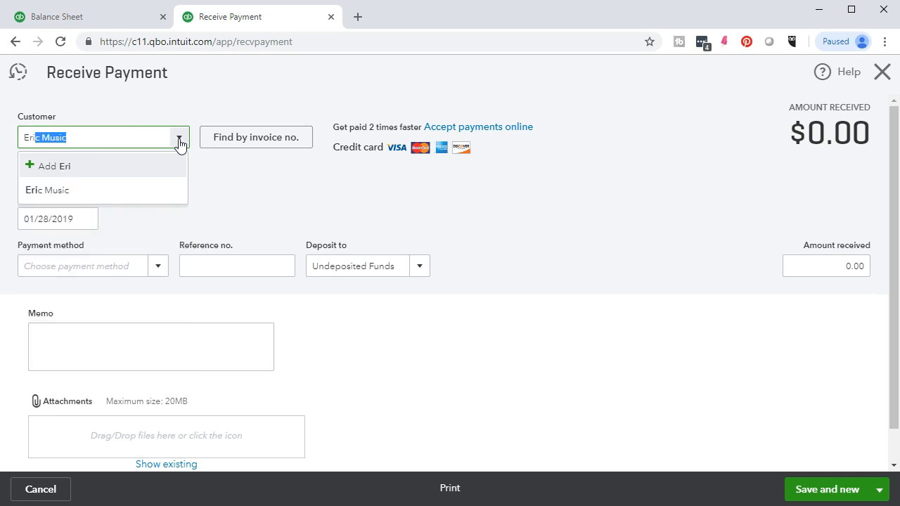
pyautogui.click(115, 190)
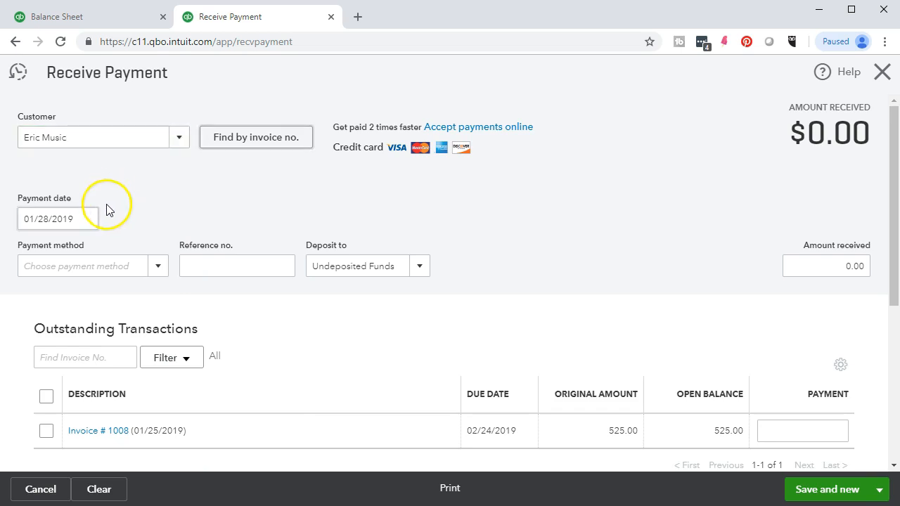
# Set the payment method to Check and keep Undeposited Funds as the deposit account for the Eric Music payment.
pyautogui.click(157, 267)
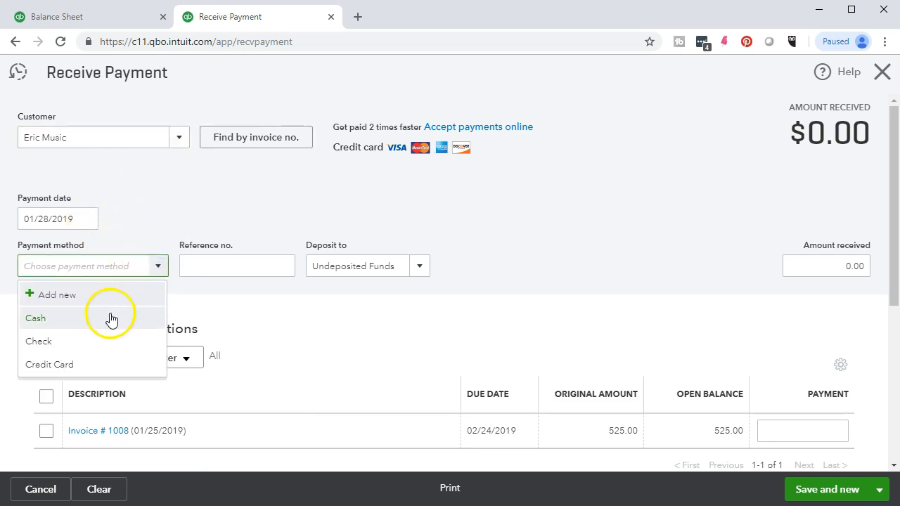
pyautogui.click(106, 341)
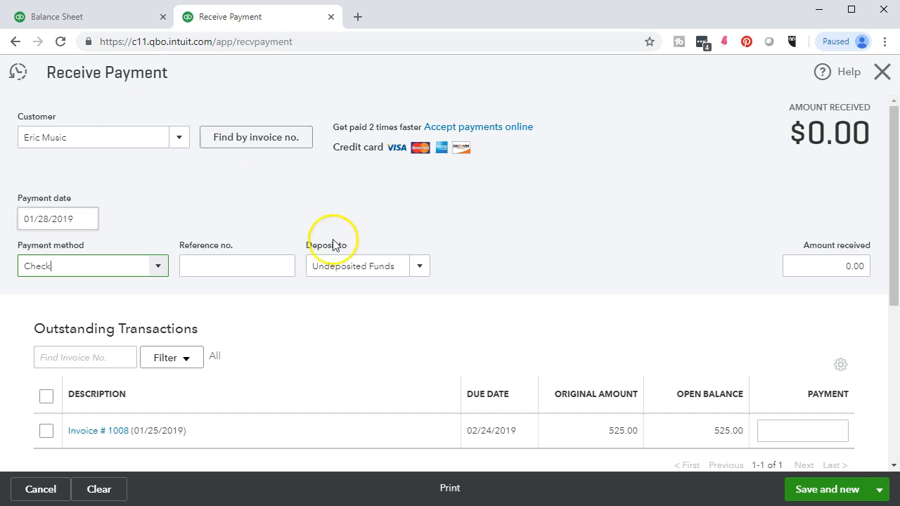
pyautogui.click(420, 271)
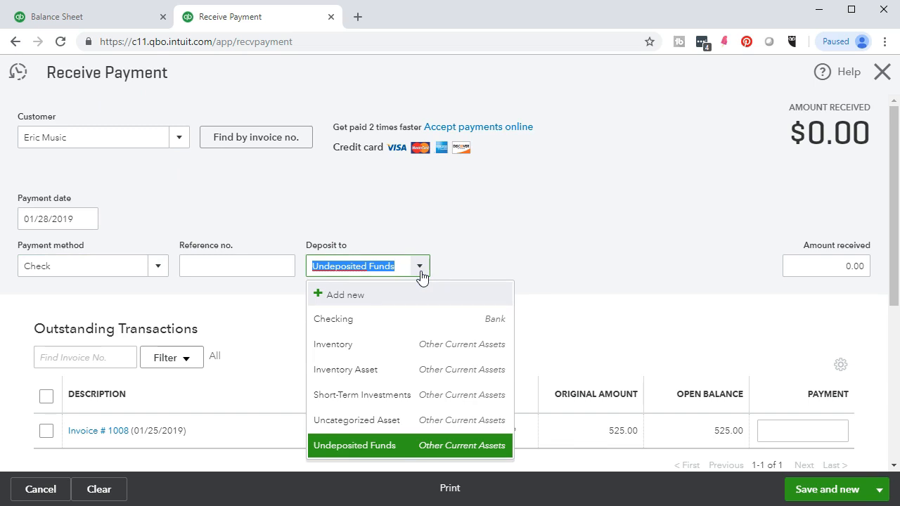
pyautogui.click(522, 232)
# Apply a full payment of 525.00 to invoice 1008, then save and close the payment.
pyautogui.scroll(-1, 523, 236)
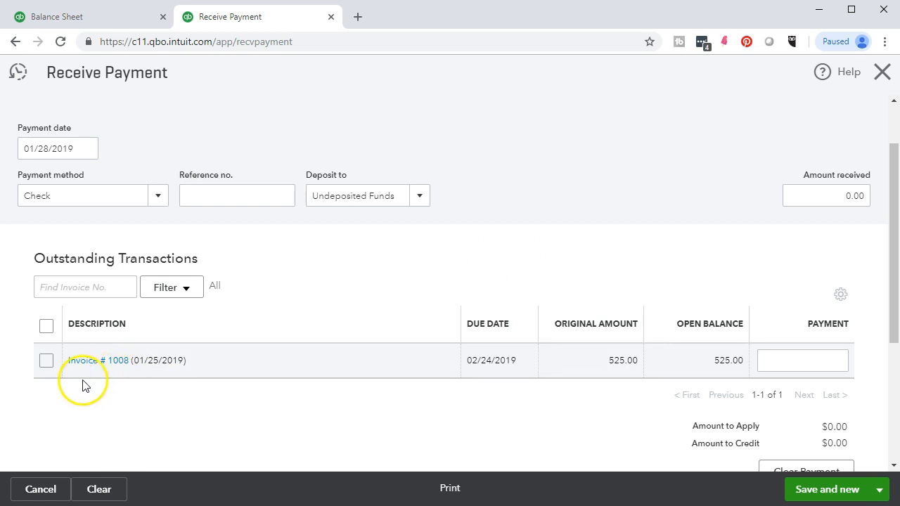
pyautogui.click(46, 361)
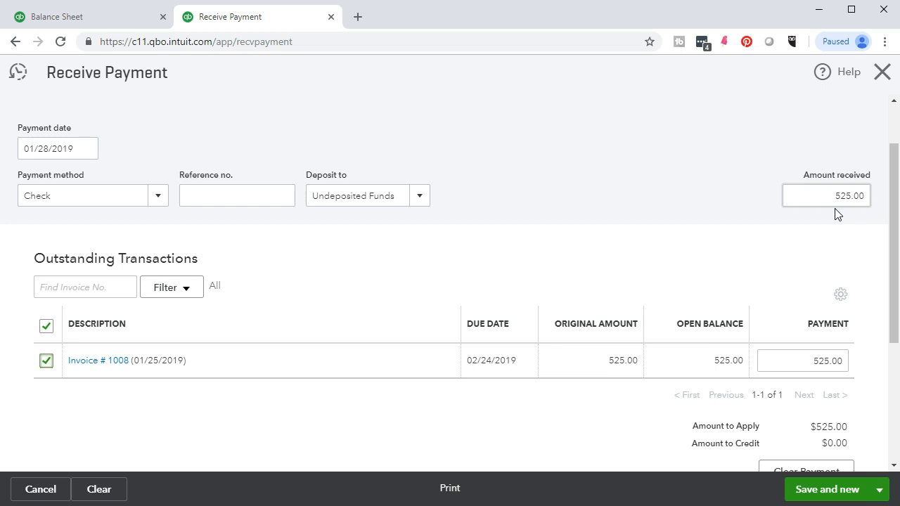
pyautogui.scroll(-1, 835, 211)
pyautogui.click(803, 225)
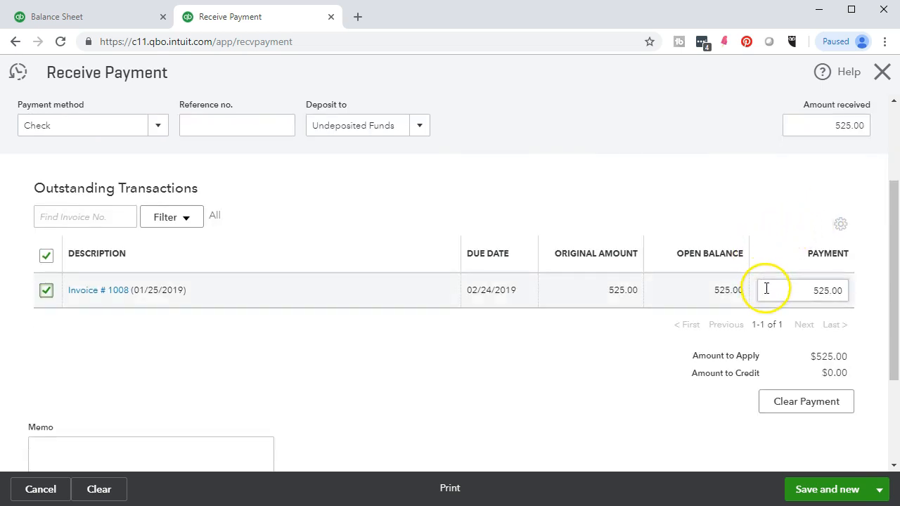
pyautogui.scroll(-1, 766, 292)
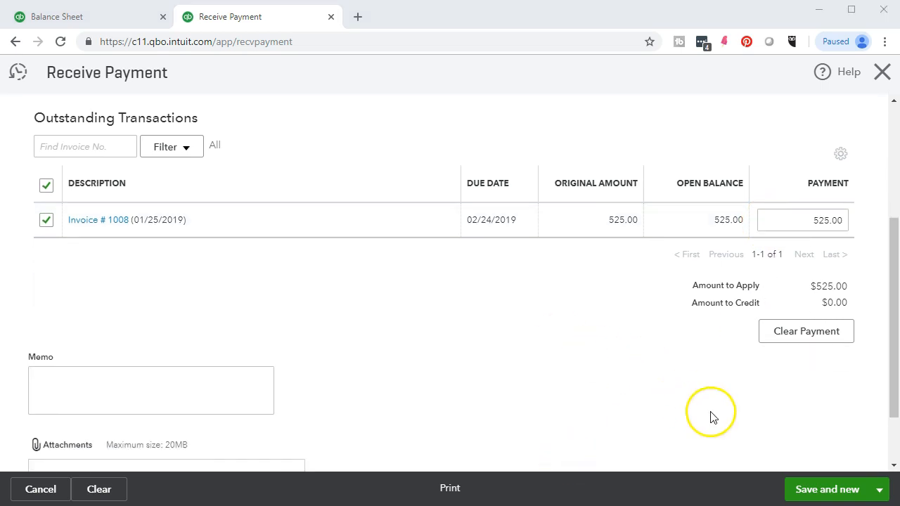
pyautogui.click(877, 489)
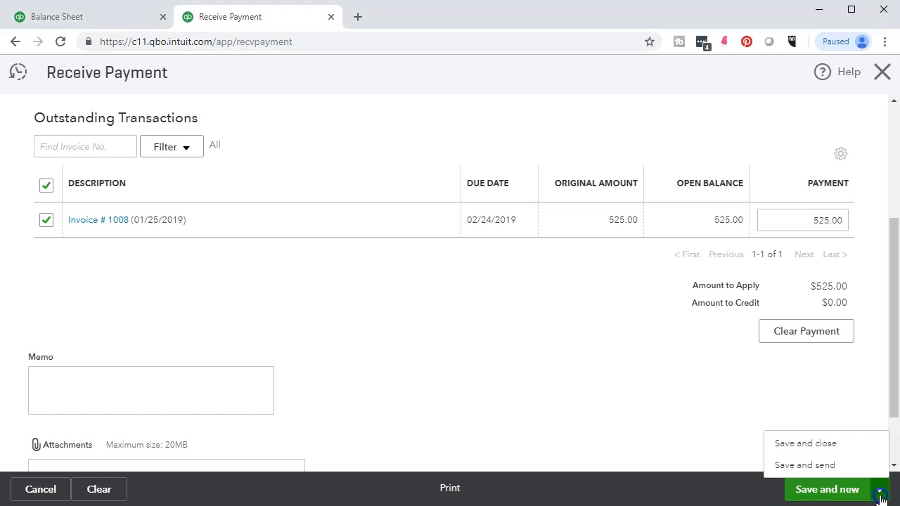
pyautogui.click(818, 445)
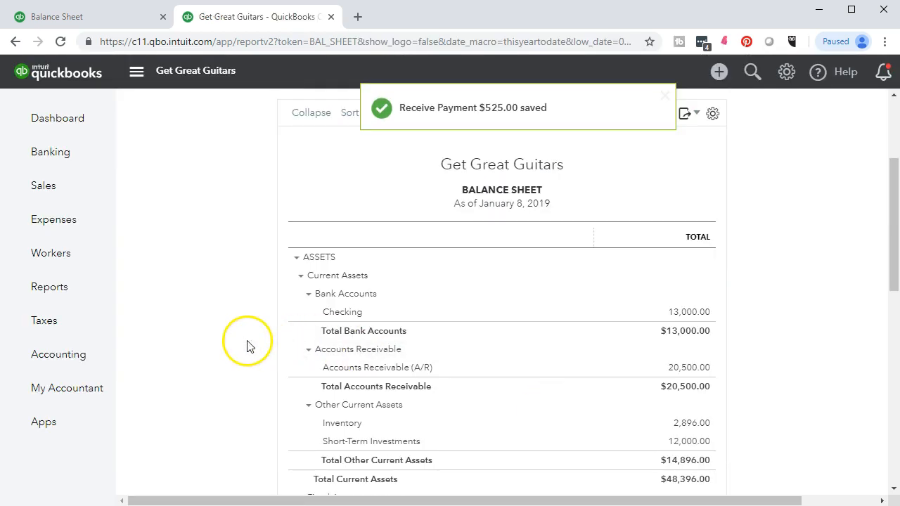
# Switch to the 2019 balance sheet kept in the other tab and rerun the report.
pyautogui.scroll(2, 247, 345)
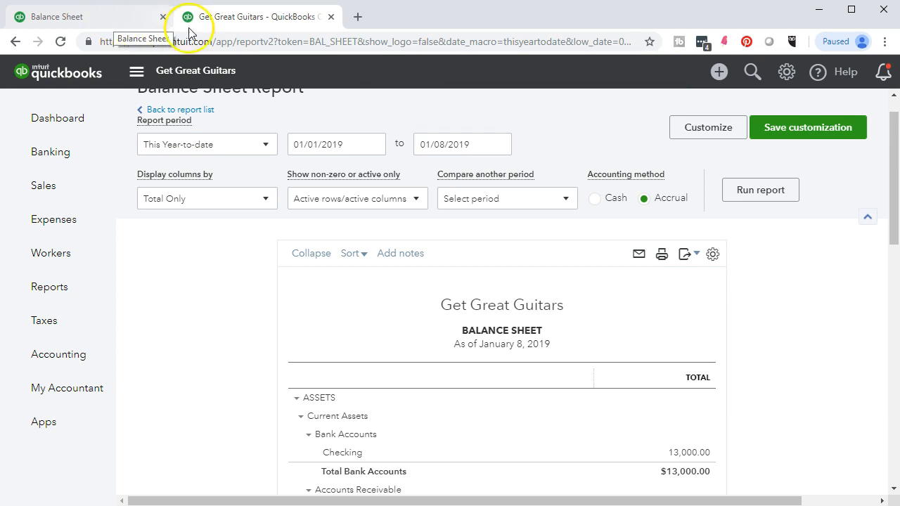
pyautogui.click(102, 20)
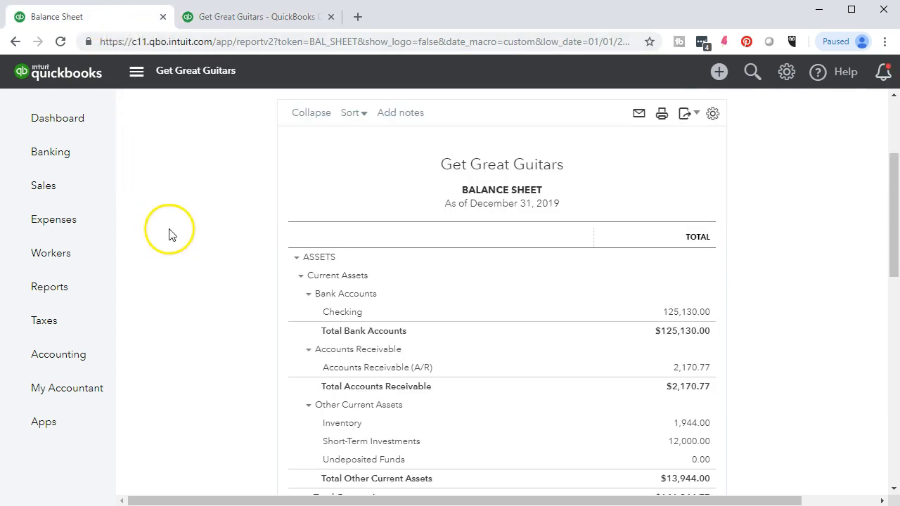
pyautogui.scroll(3, 220, 263)
pyautogui.click(757, 239)
pyautogui.scroll(-3, 759, 232)
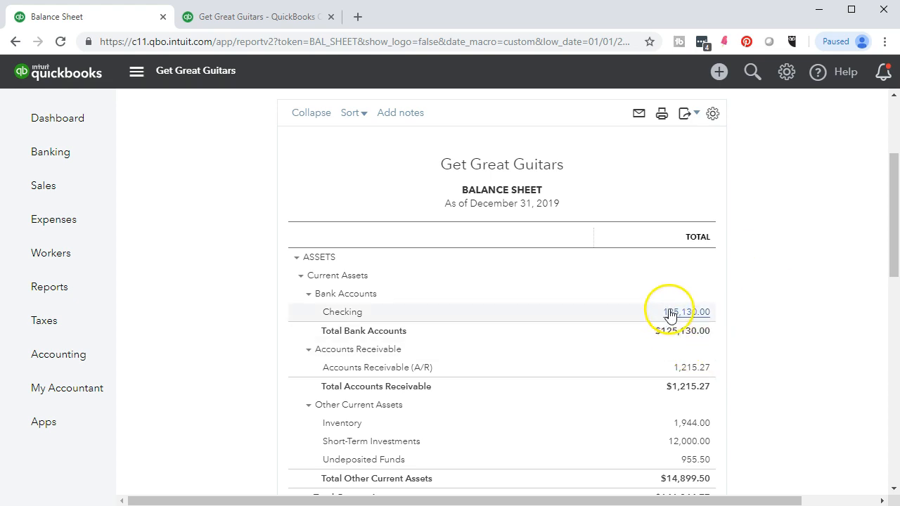
# Open the transaction detail behind Undeposited Funds on the balance sheet and examine its amounts and running balance.
pyautogui.scroll(-1, 641, 322)
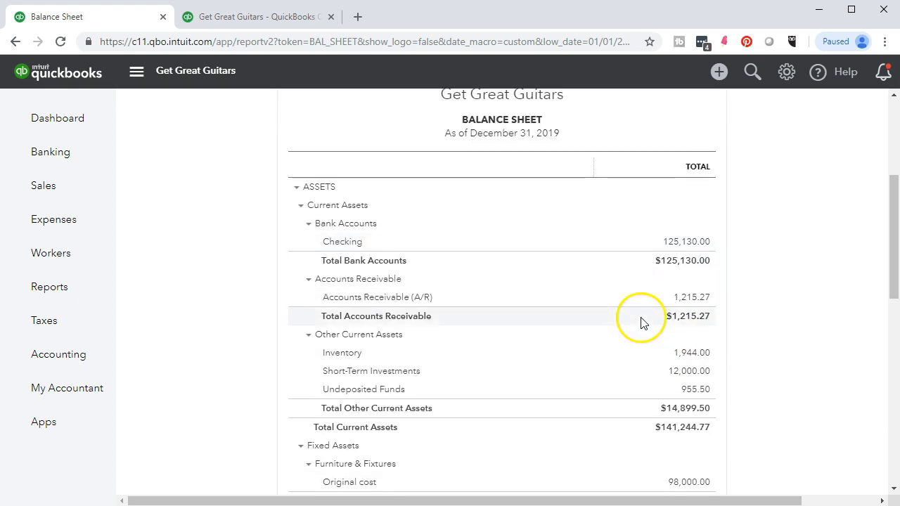
pyautogui.click(689, 399)
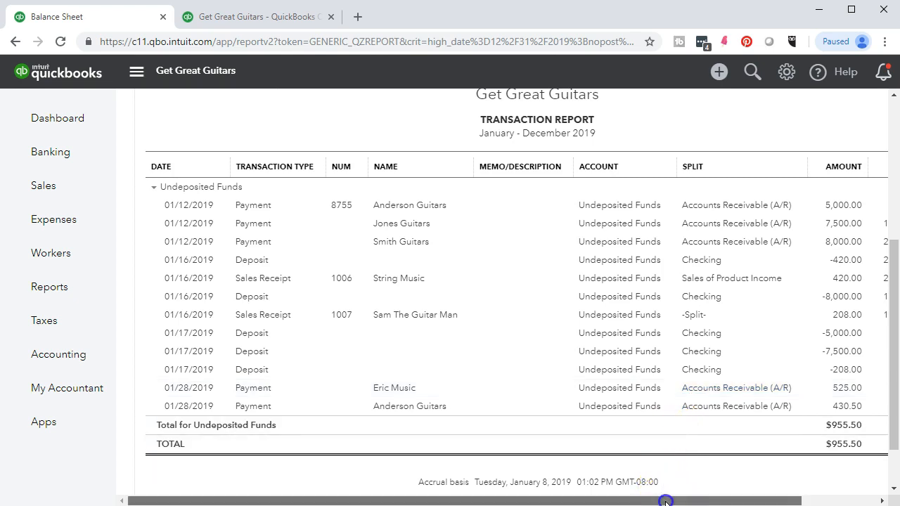
pyautogui.moveTo(665, 501); pyautogui.dragTo(780, 499)
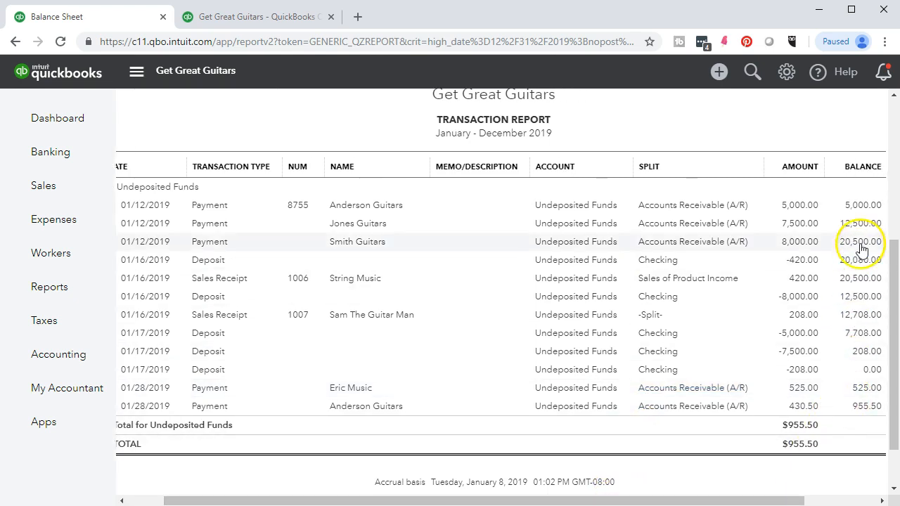
pyautogui.click(878, 396)
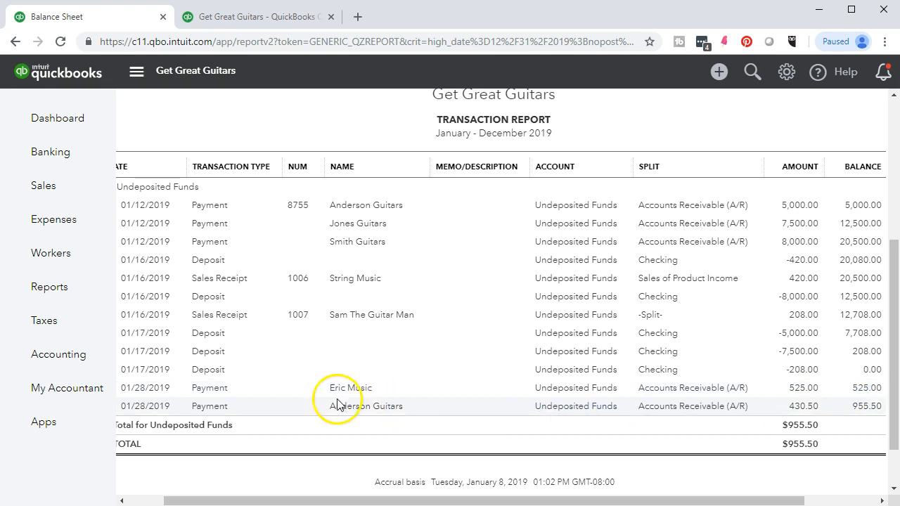
# Open the 01/28/2019 Eric Music payment from the transaction report, close it, and return to the balance sheet summary.
pyautogui.click(212, 392)
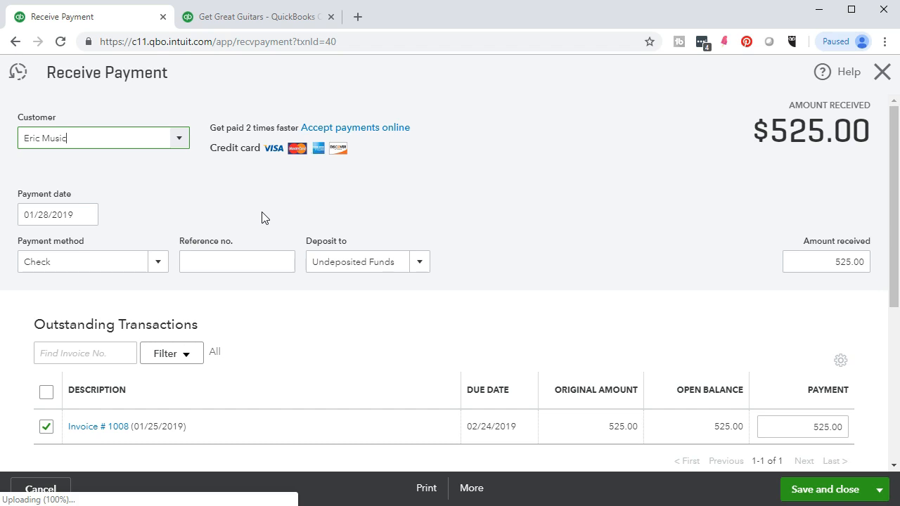
pyautogui.click(882, 72)
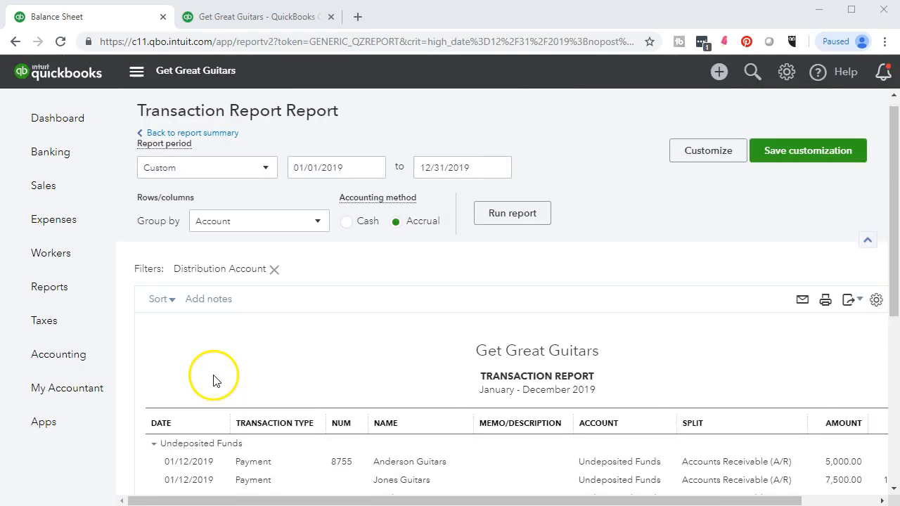
pyautogui.scroll(1, 214, 378)
pyautogui.click(211, 145)
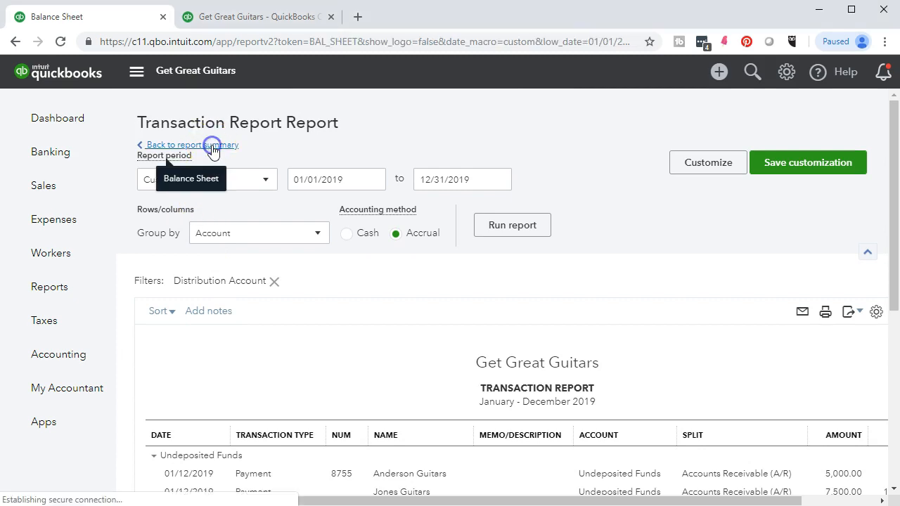
# Open the transaction detail behind Accounts Receivable on the balance sheet and examine its invoices and payments.
pyautogui.scroll(-3, 225, 176)
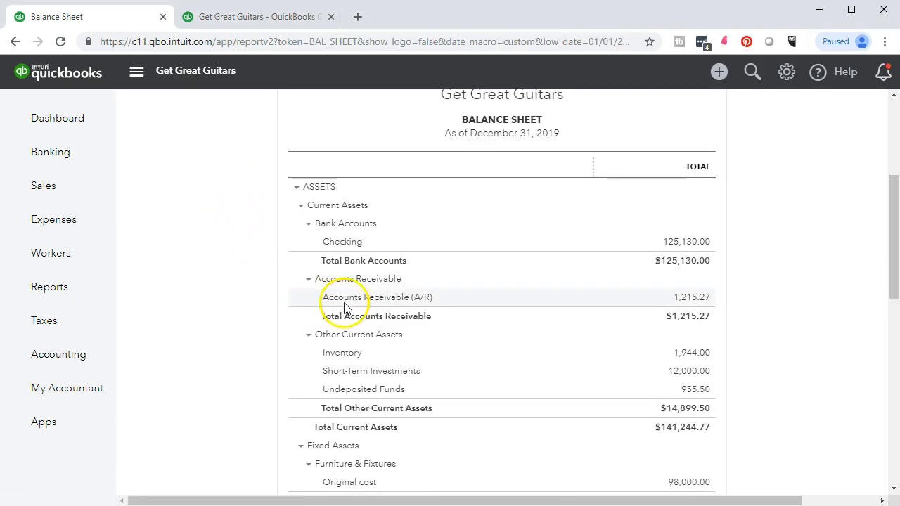
pyautogui.click(679, 301)
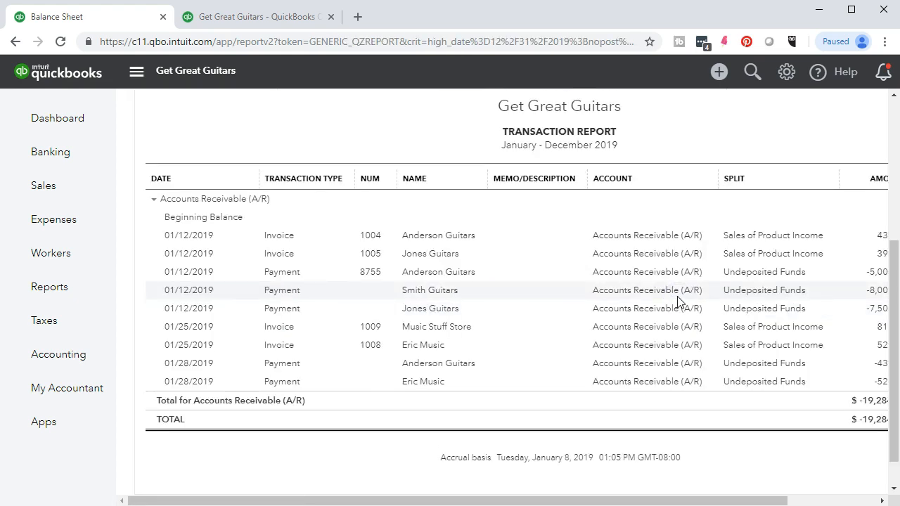
pyautogui.moveTo(681, 499); pyautogui.dragTo(692, 499)
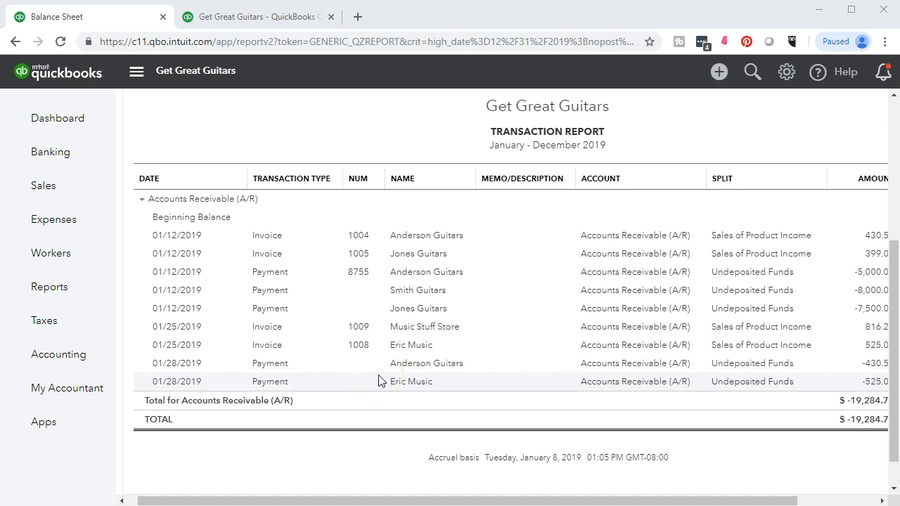
# Return to the balance sheet summary and examine the current asset lines and total assets.
pyautogui.scroll(4, 380, 379)
pyautogui.click(216, 149)
pyautogui.scroll(-3, 257, 315)
pyautogui.click(257, 314)
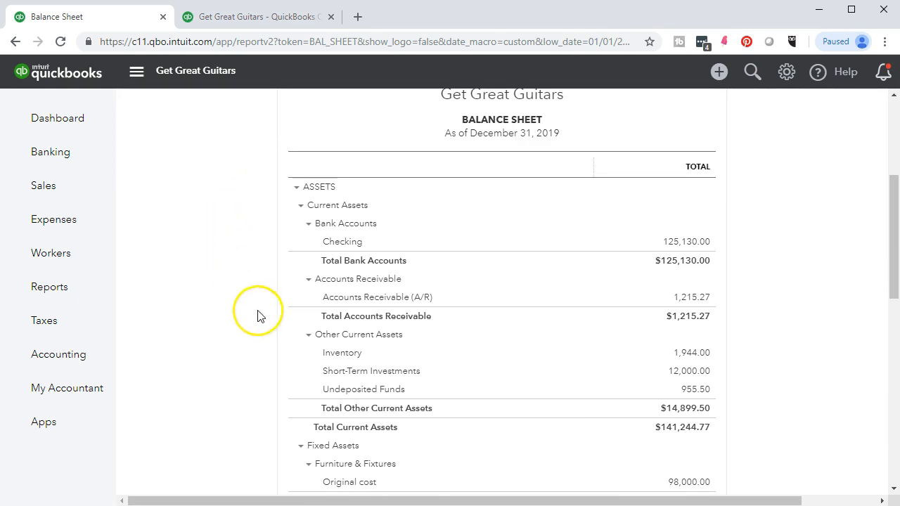
pyautogui.scroll(-2, 289, 321)
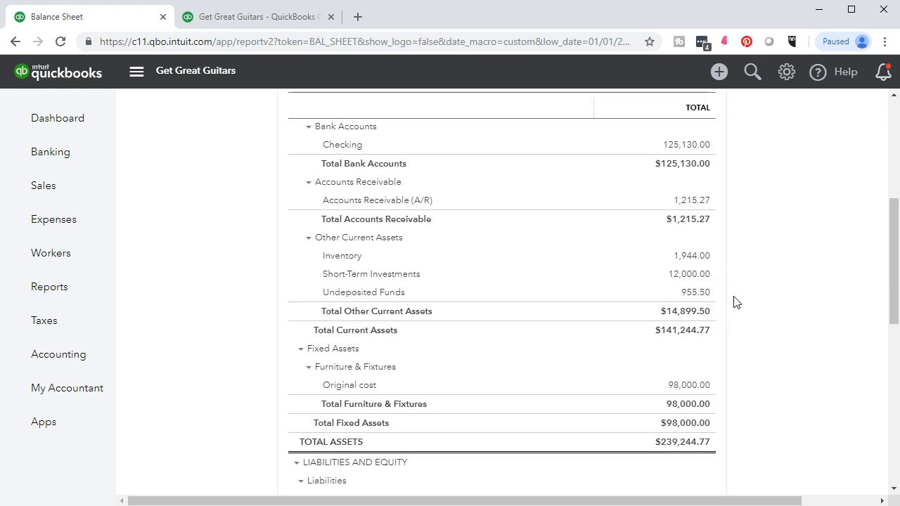
pyautogui.scroll(2, 735, 302)
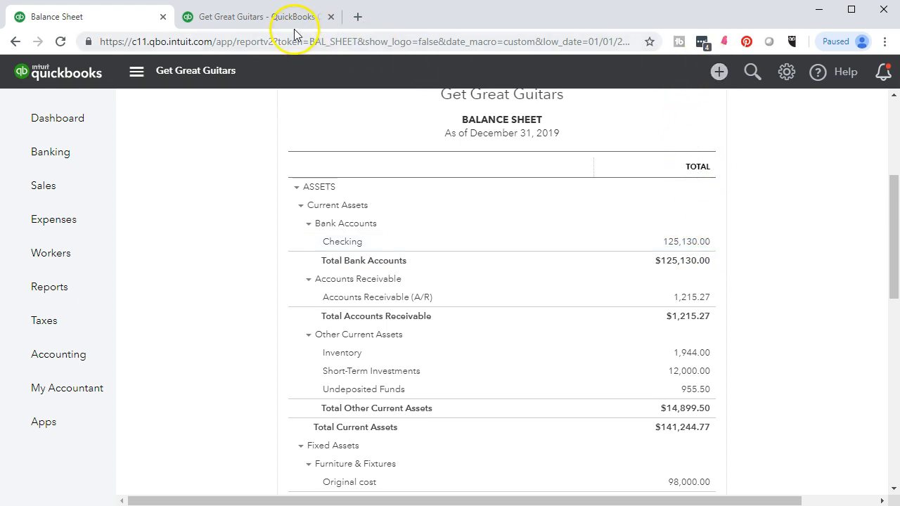
# Start a new bank deposit into Checking dated 01/28/2019 in the tab with the year-to-date balance sheet.
pyautogui.click(259, 21)
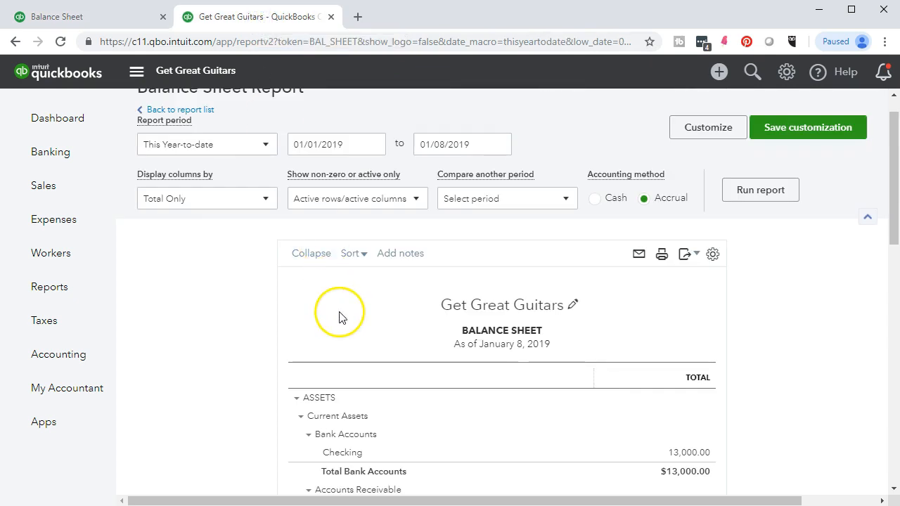
pyautogui.scroll(1, 484, 310)
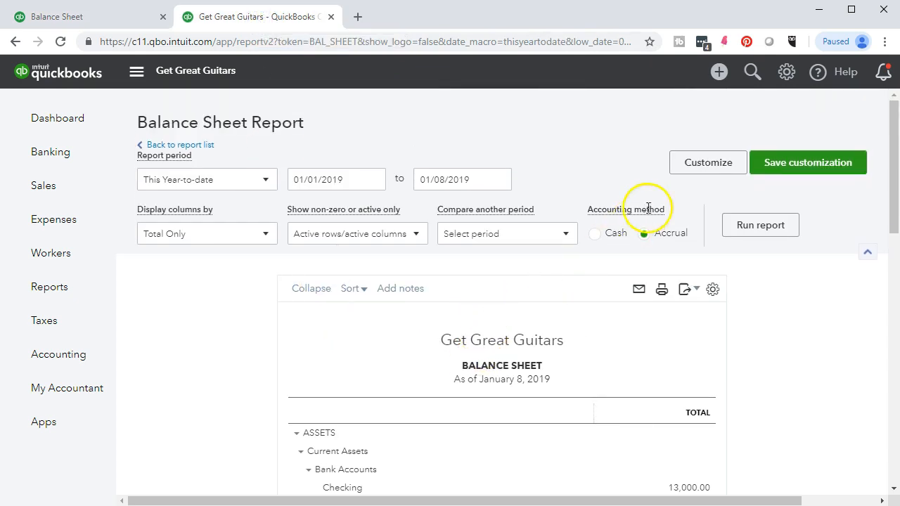
pyautogui.click(717, 76)
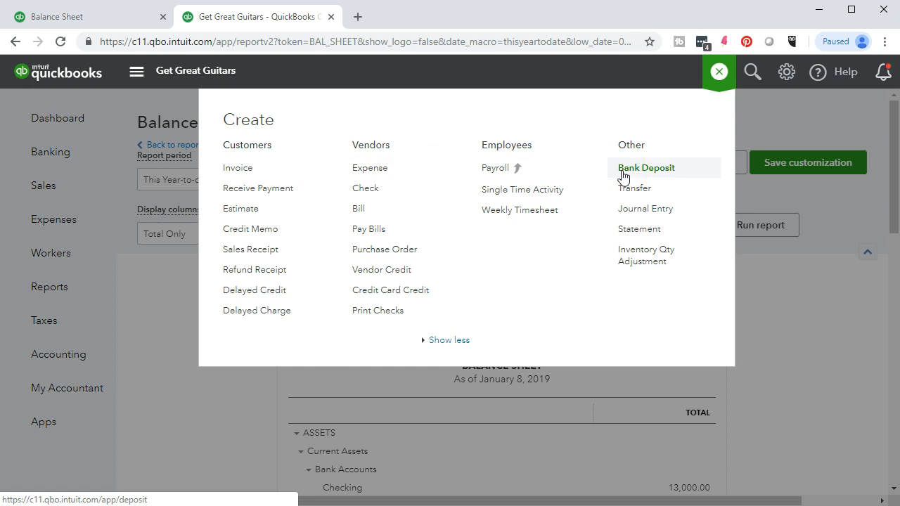
pyautogui.click(658, 175)
pyautogui.click(658, 175)
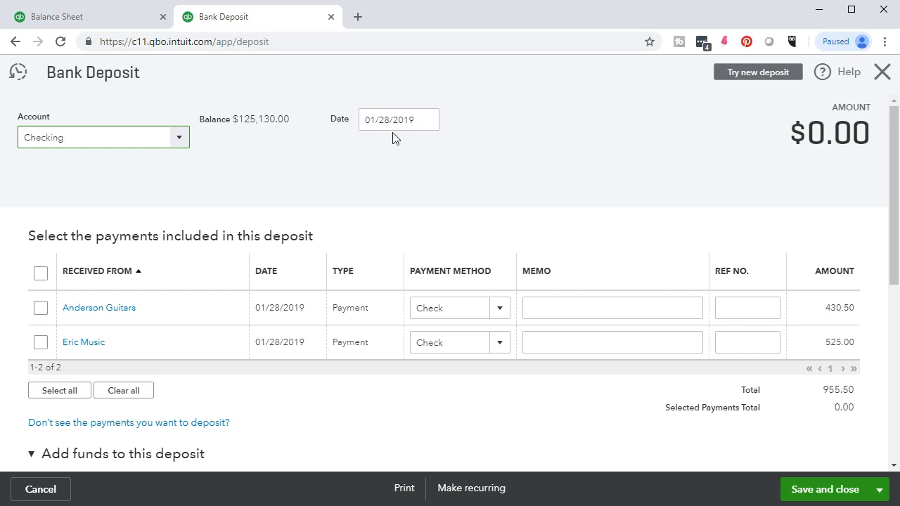
# Include the Anderson Guitars 430.50 and Eric Music 525.00 check payments in the deposit and review the rest of the form.
pyautogui.click(41, 308)
pyautogui.click(40, 341)
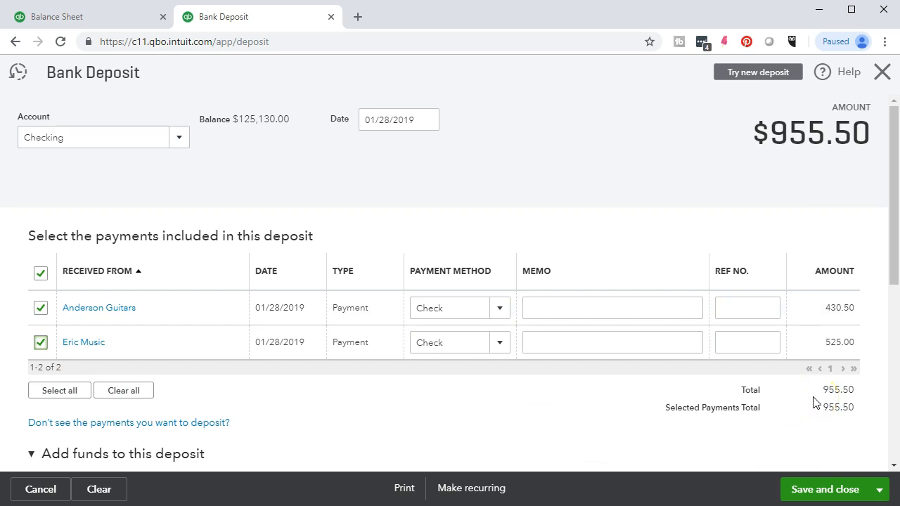
pyautogui.scroll(-2, 813, 402)
pyautogui.scroll(-1, 522, 387)
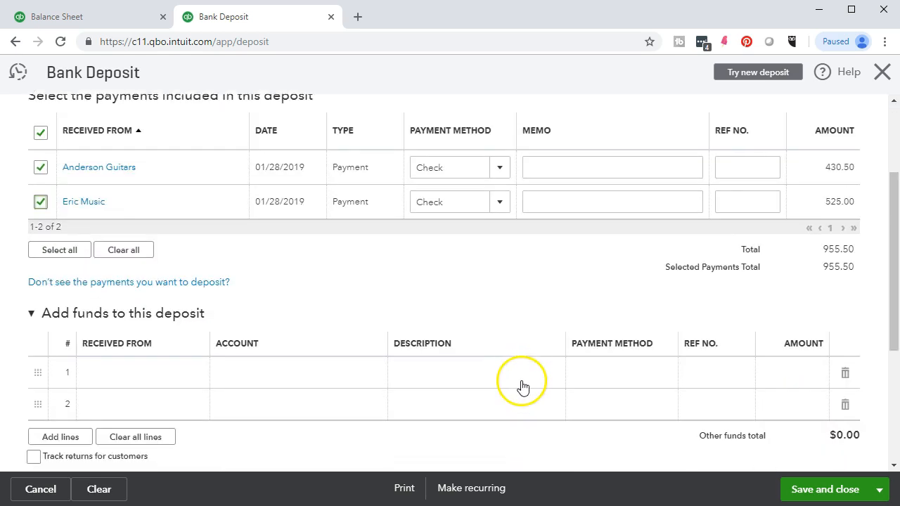
pyautogui.scroll(-1, 522, 387)
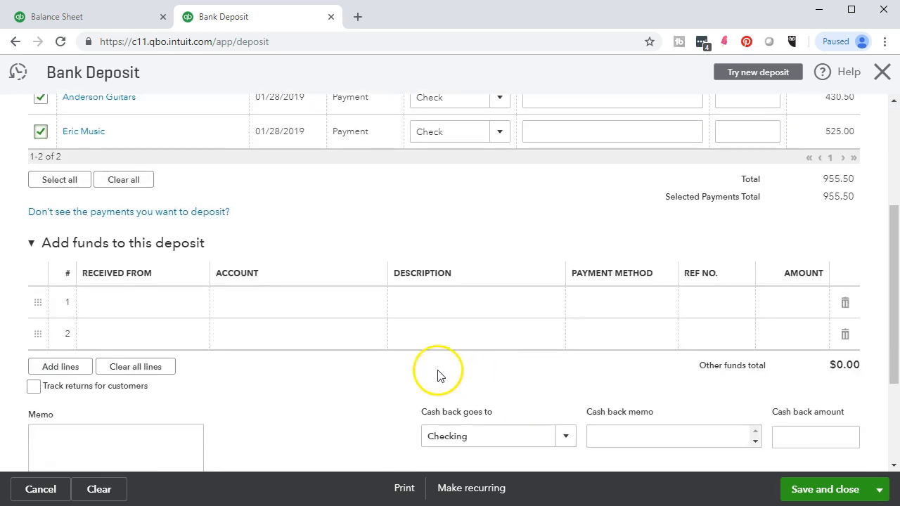
pyautogui.click(264, 342)
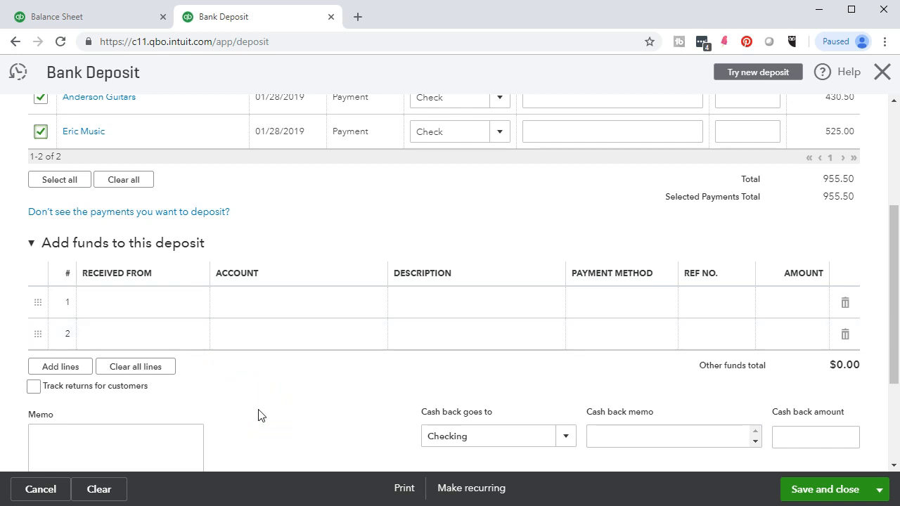
pyautogui.scroll(3, 253, 404)
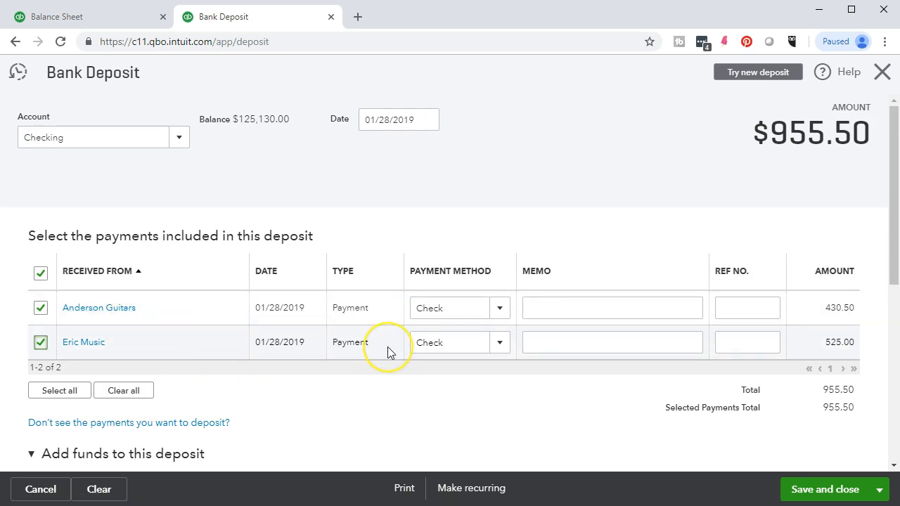
pyautogui.scroll(-4, 387, 352)
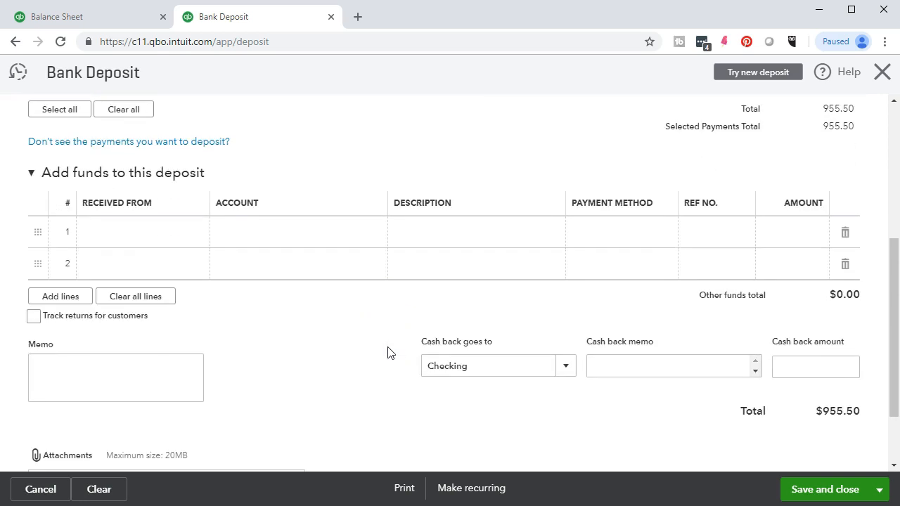
# Save and close the bank deposit of the Anderson Guitars and Eric Music payments into Checking.
pyautogui.scroll(-1, 387, 352)
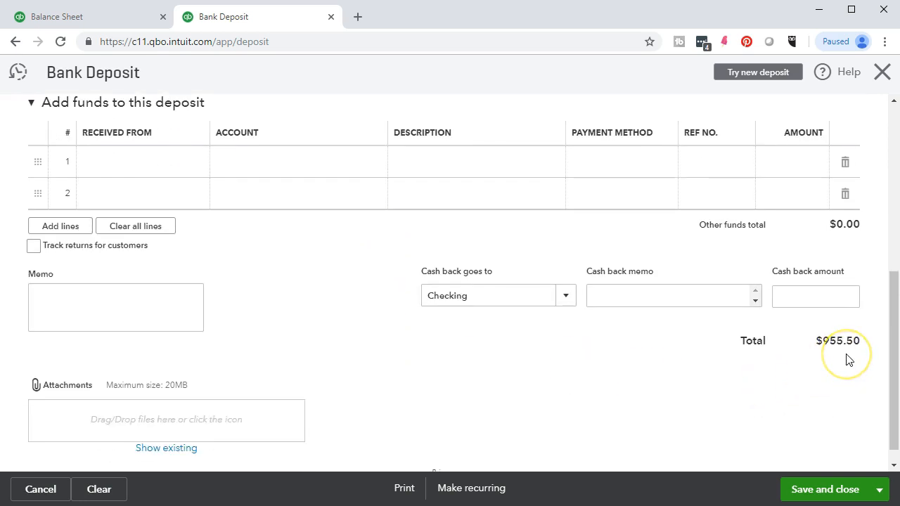
pyautogui.click(859, 496)
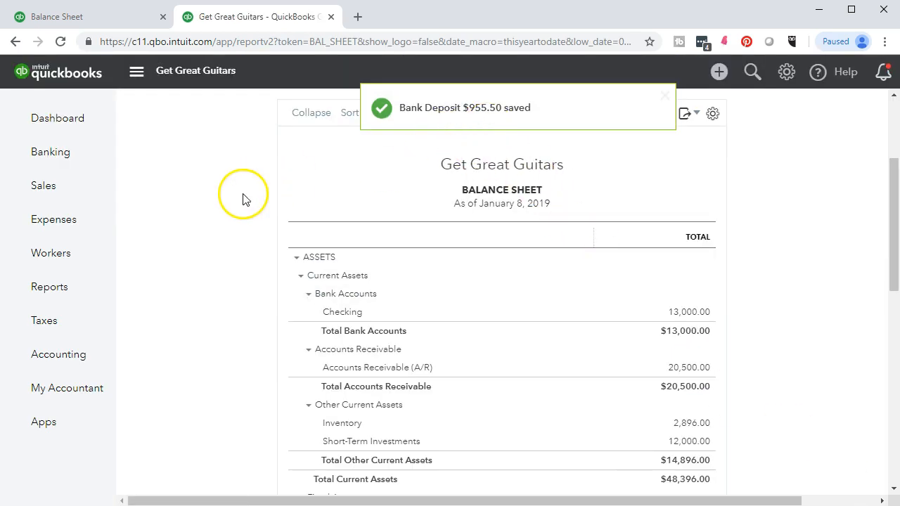
# Open the transaction detail behind Checking on the December 31, 2019 balance sheet and examine its entries and running balance.
pyautogui.click(124, 21)
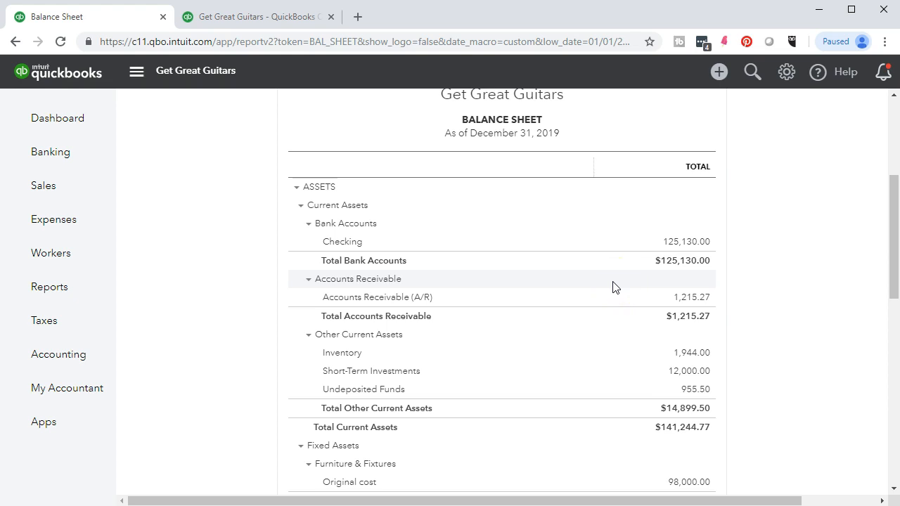
pyautogui.click(671, 243)
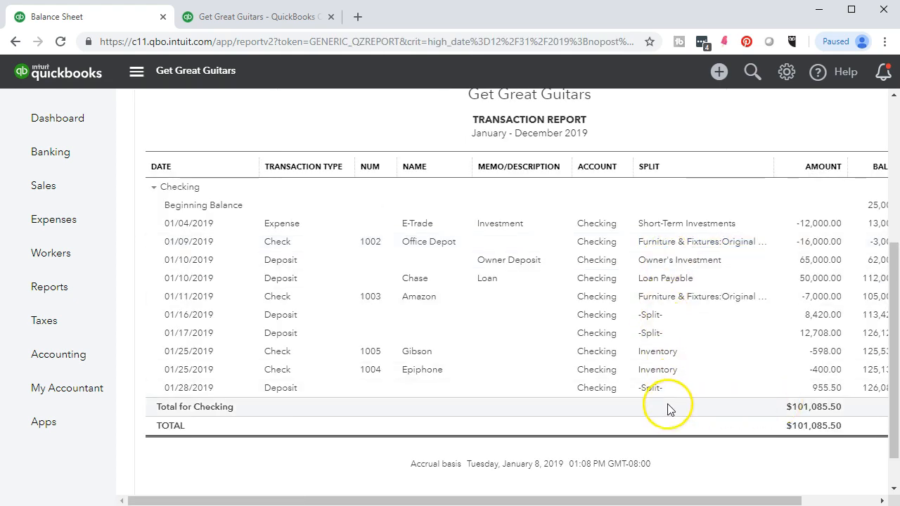
pyautogui.moveTo(727, 497); pyautogui.dragTo(755, 501)
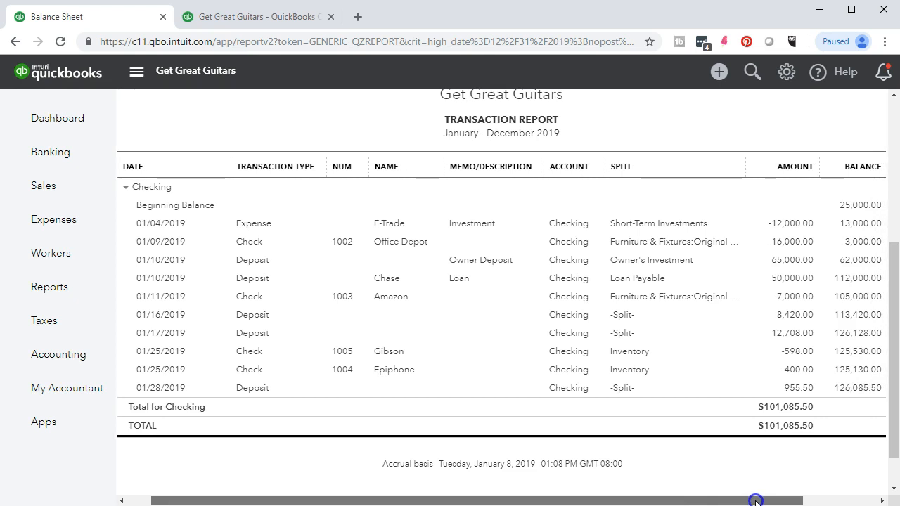
# Open the 01/28/2019 deposit from the Checking detail, review its included payments and remaining fields, and save and close it.
pyautogui.click(804, 394)
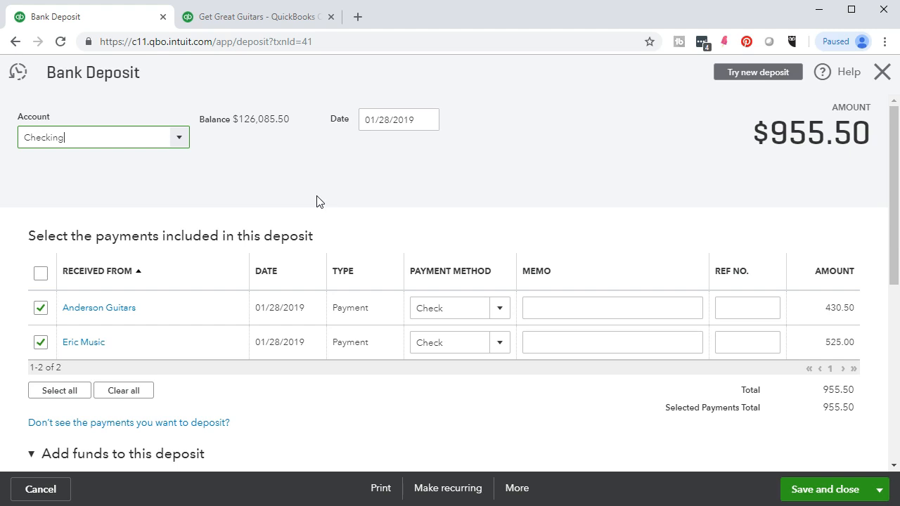
pyautogui.click(223, 317)
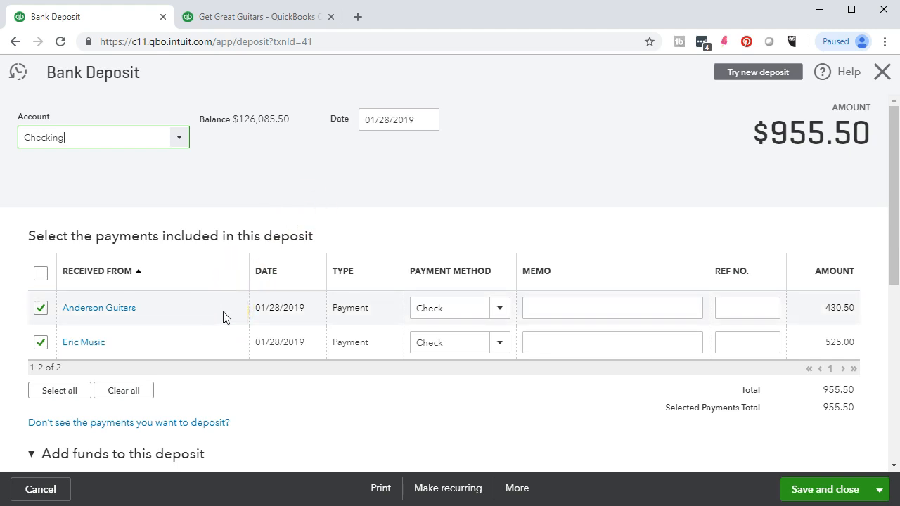
pyautogui.click(274, 181)
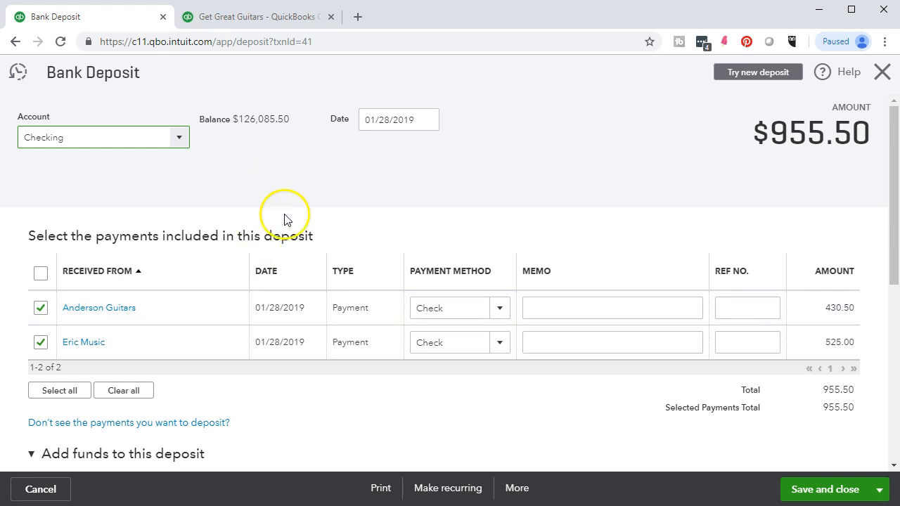
pyautogui.scroll(-1, 311, 291)
pyautogui.scroll(-2, 311, 291)
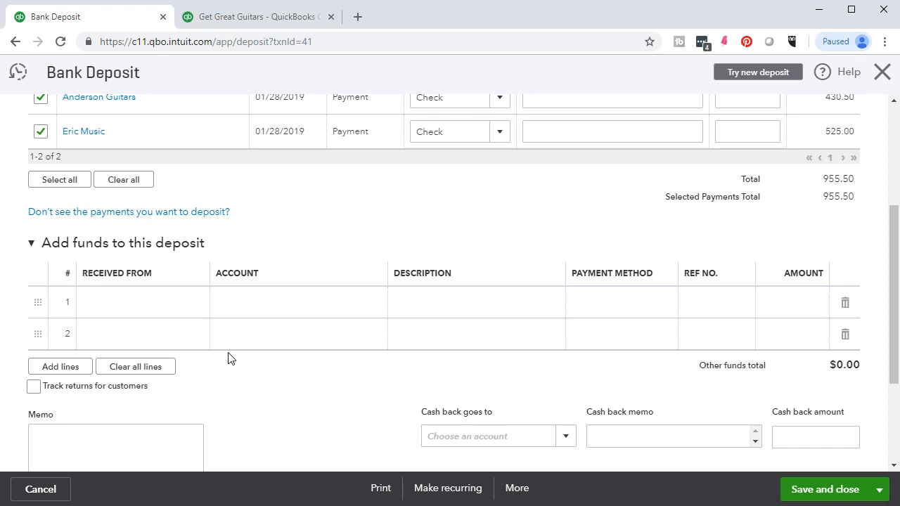
pyautogui.click(819, 492)
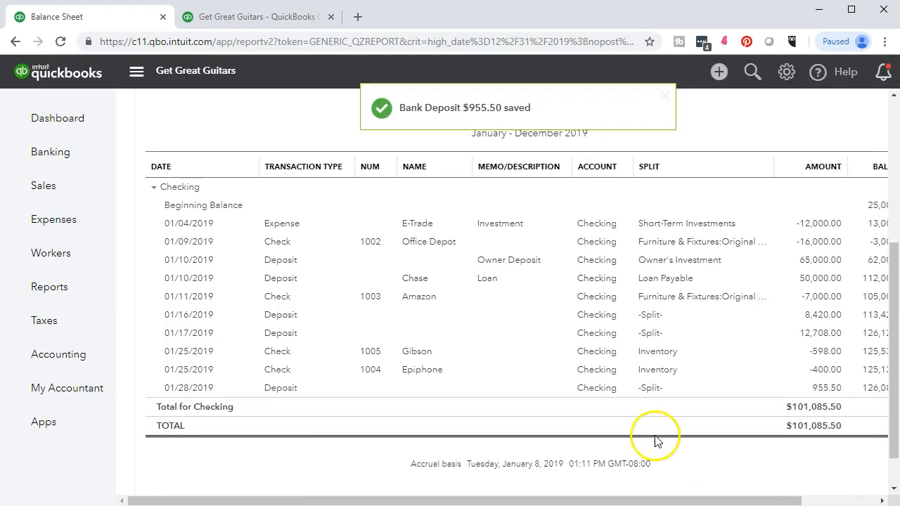
# Return to the balance sheet summary, open the transaction detail behind Undeposited Funds, and examine its payments, deposits and running balance.
pyautogui.scroll(4, 227, 452)
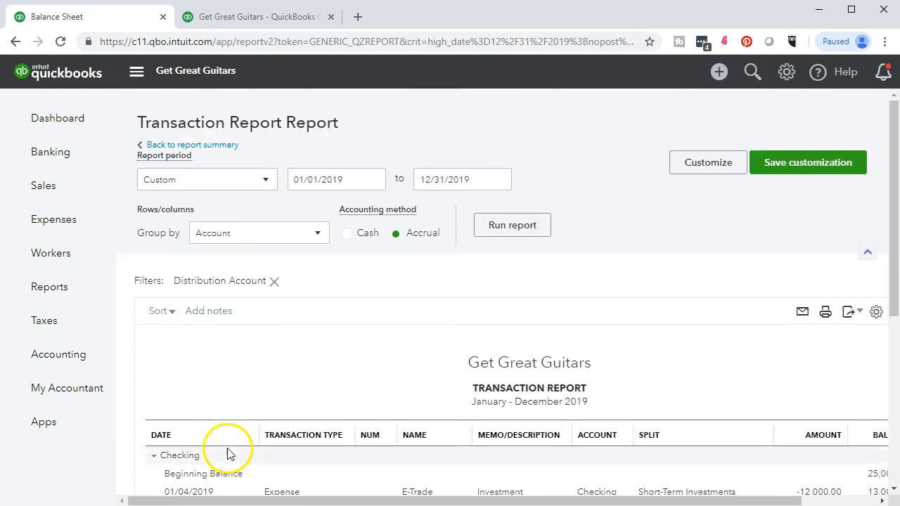
pyautogui.click(213, 147)
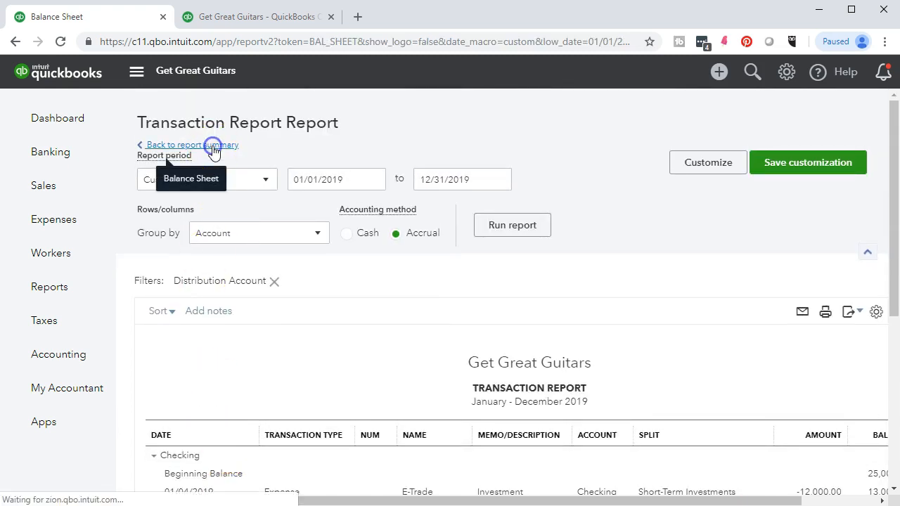
pyautogui.scroll(-3, 404, 285)
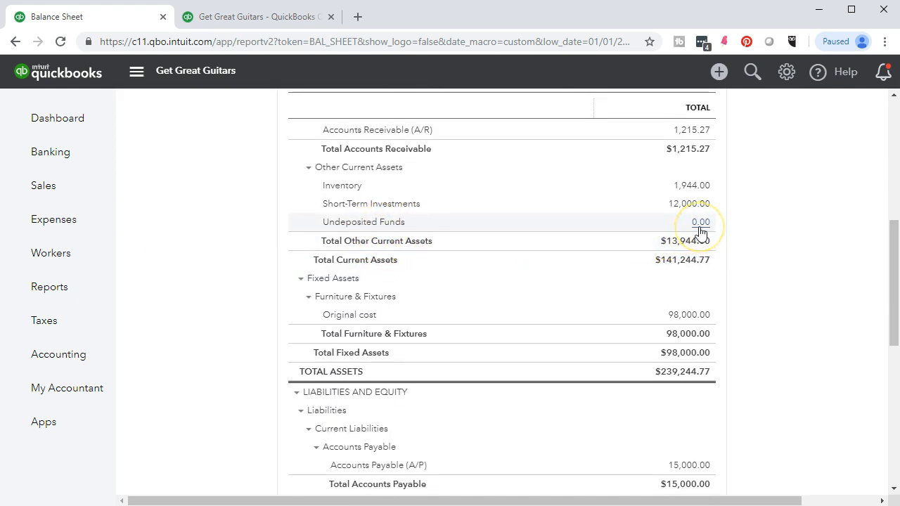
pyautogui.click(699, 226)
pyautogui.scroll(-10, 710, 316)
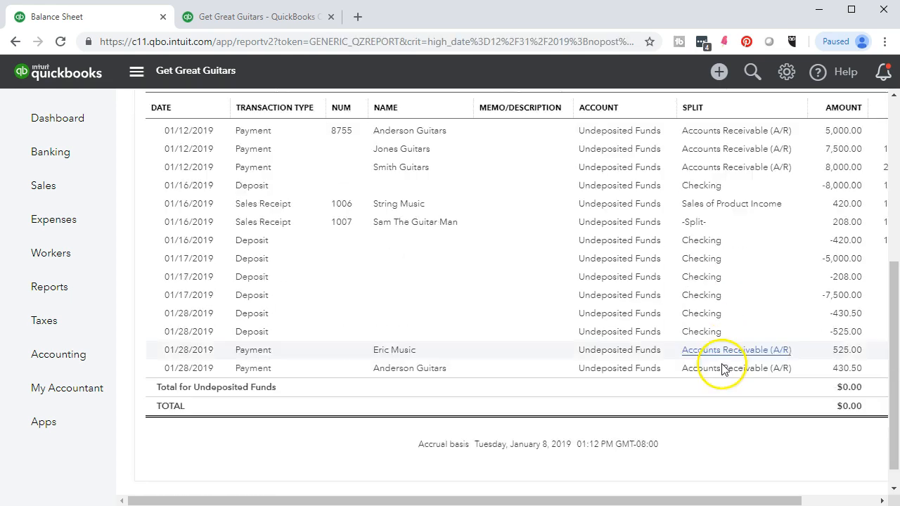
pyautogui.moveTo(741, 499); pyautogui.dragTo(833, 500)
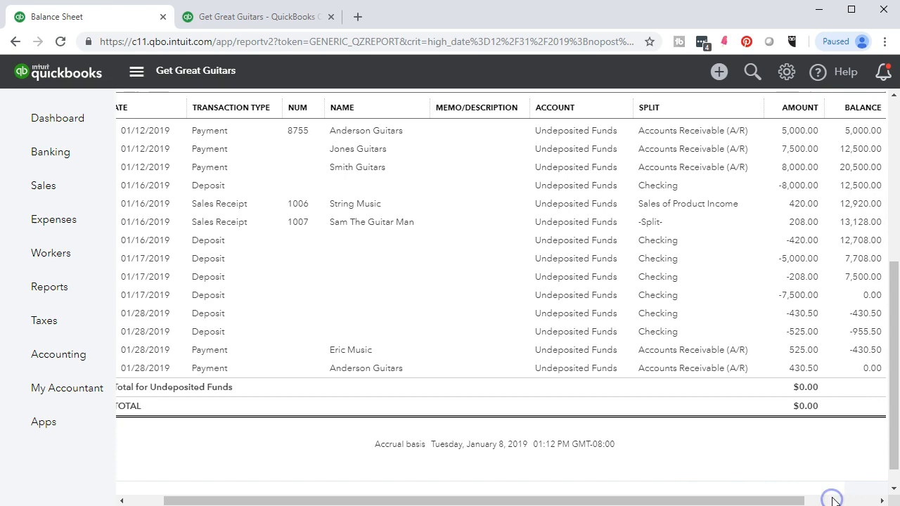